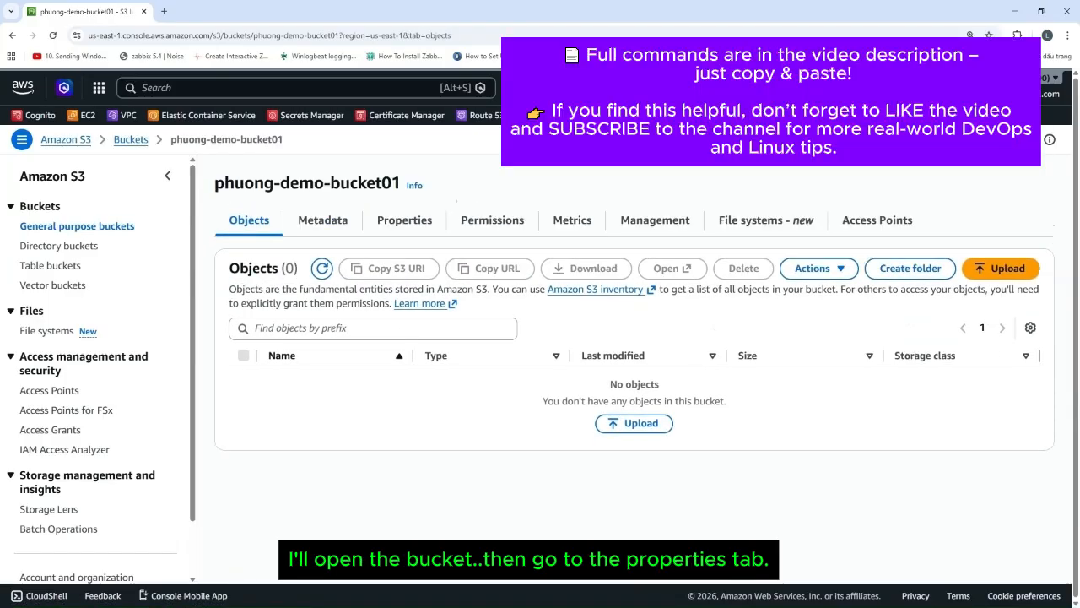
Open the bucket's properties and copy its Amazon Resource Name (ARN)
{"action": "left_click", "coordinate": [424, 221]}
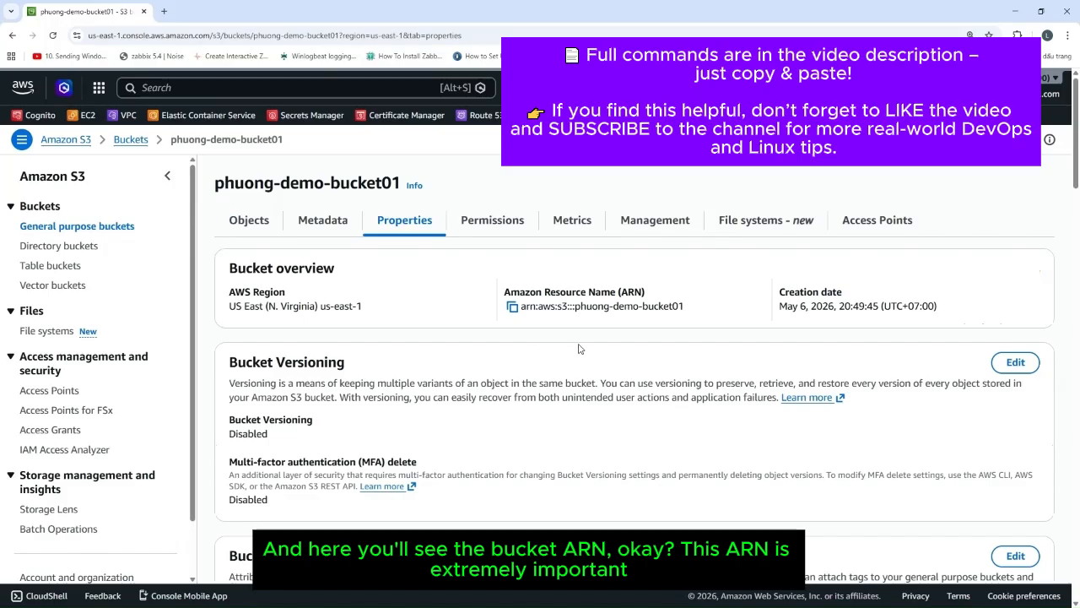
{"action": "left_click_drag", "start_coordinate": [517, 291], "coordinate": [668, 307]}
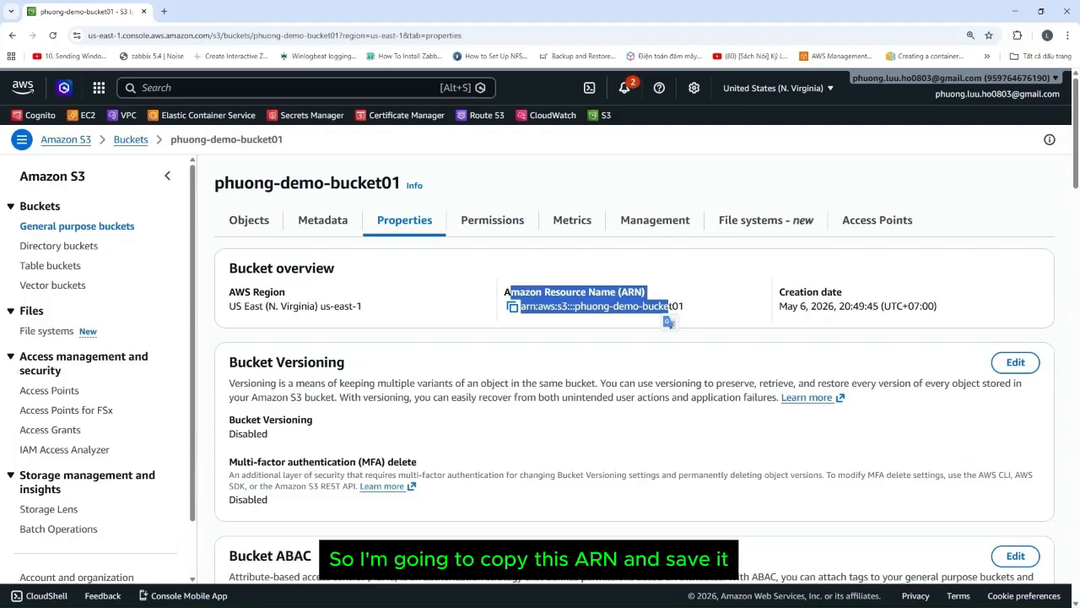
{"action": "left_click", "coordinate": [512, 306]}
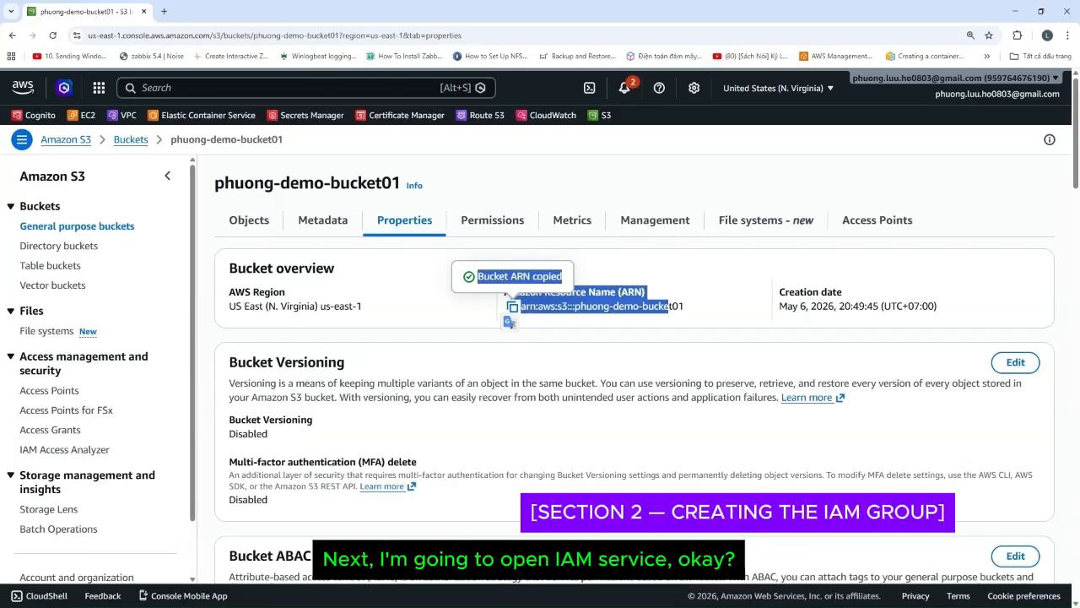
Search the AWS services for iam, open IAM in a new browser tab and switch to it
{"action": "left_click", "coordinate": [251, 95]}
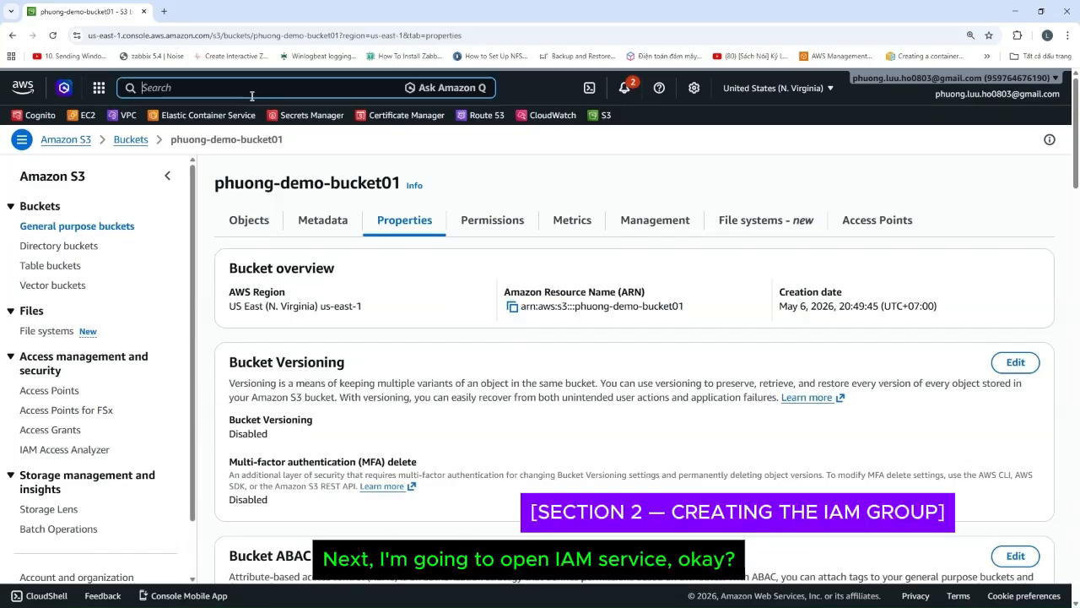
{"action": "type", "text": "ia"}
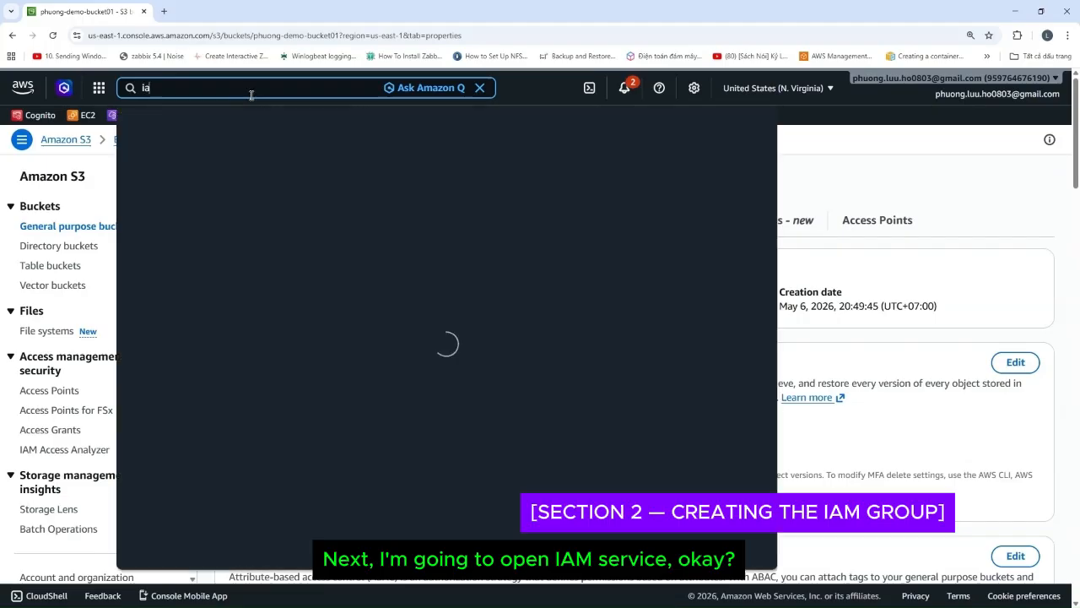
{"action": "type", "text": "m"}
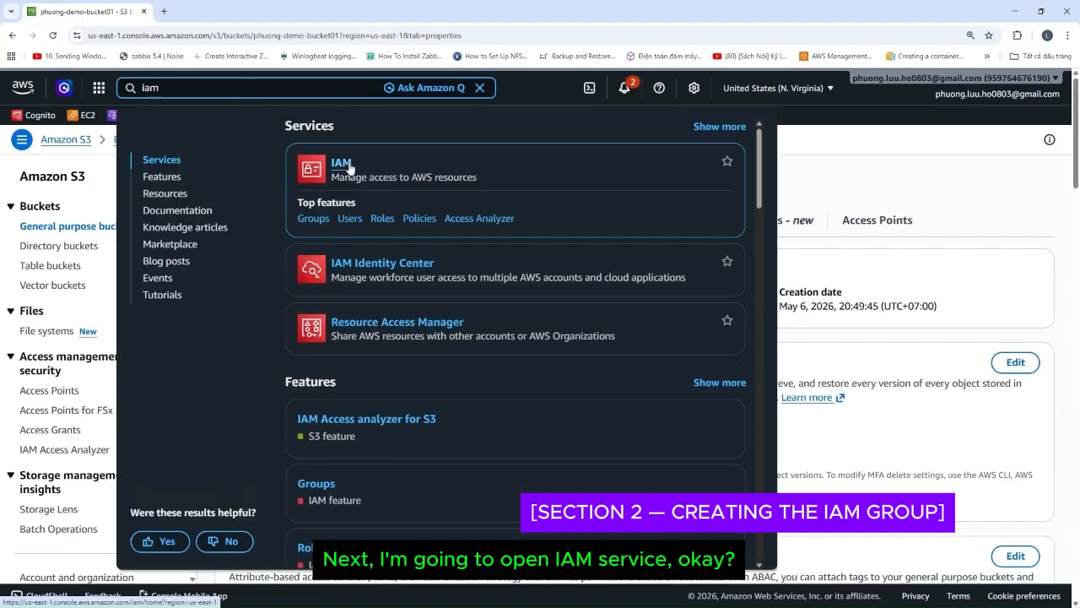
{"action": "right_click", "coordinate": [350, 168]}
{"action": "left_click", "coordinate": [389, 179]}
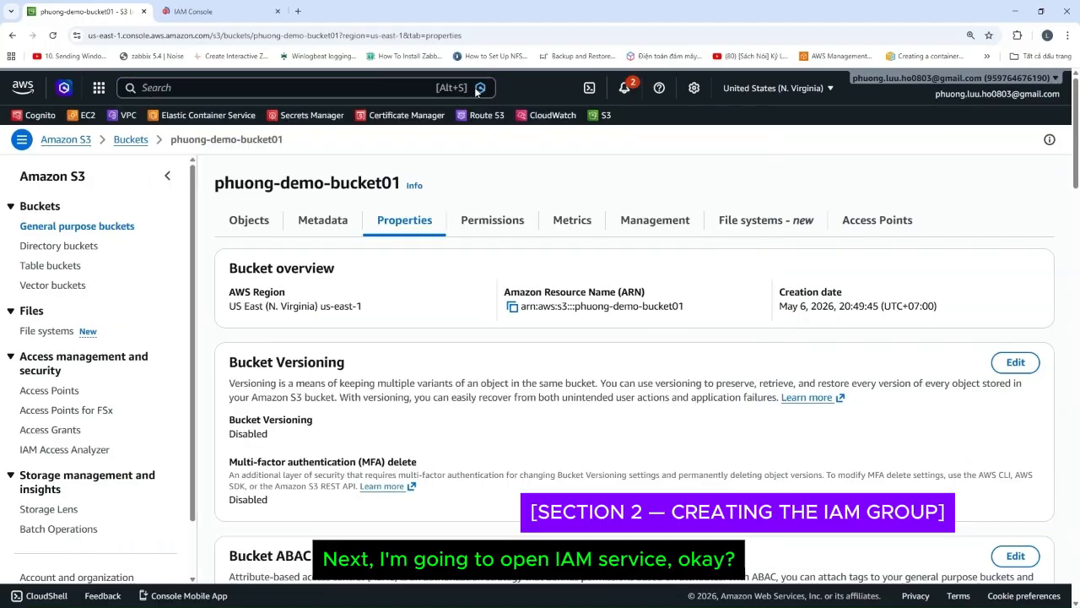
{"action": "left_click", "coordinate": [209, 12]}
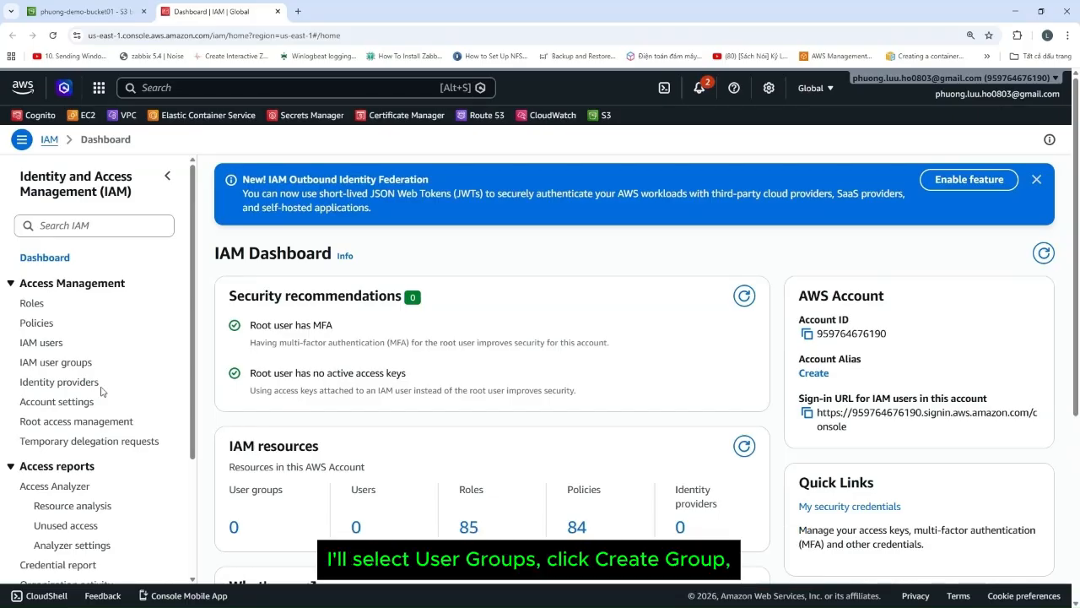
Create an IAM user group named contractors without adding users or attaching permissions policies
{"action": "left_click", "coordinate": [62, 365]}
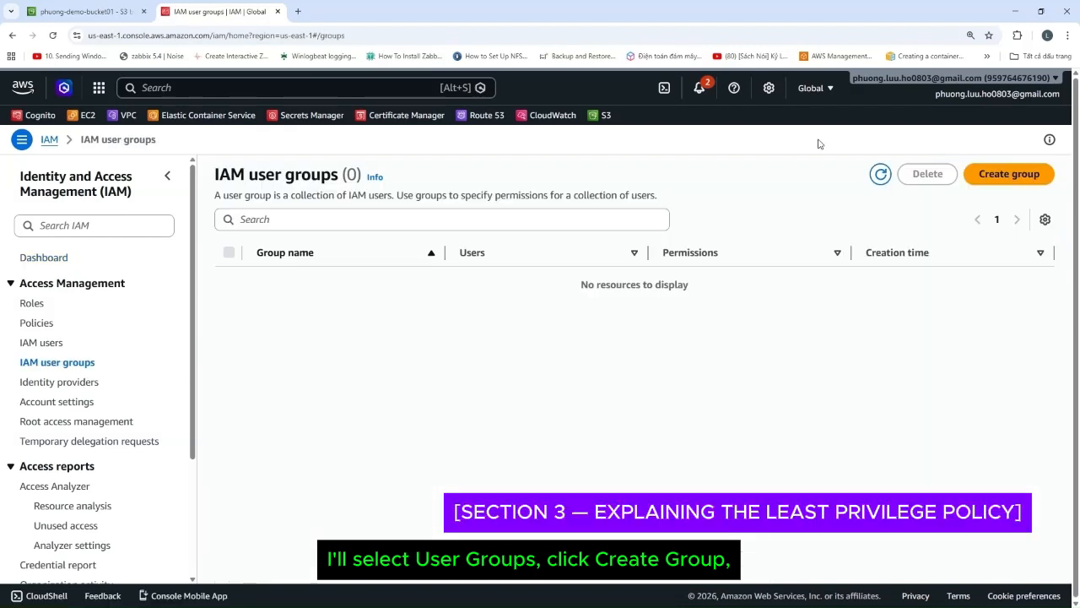
{"action": "left_click", "coordinate": [1008, 173]}
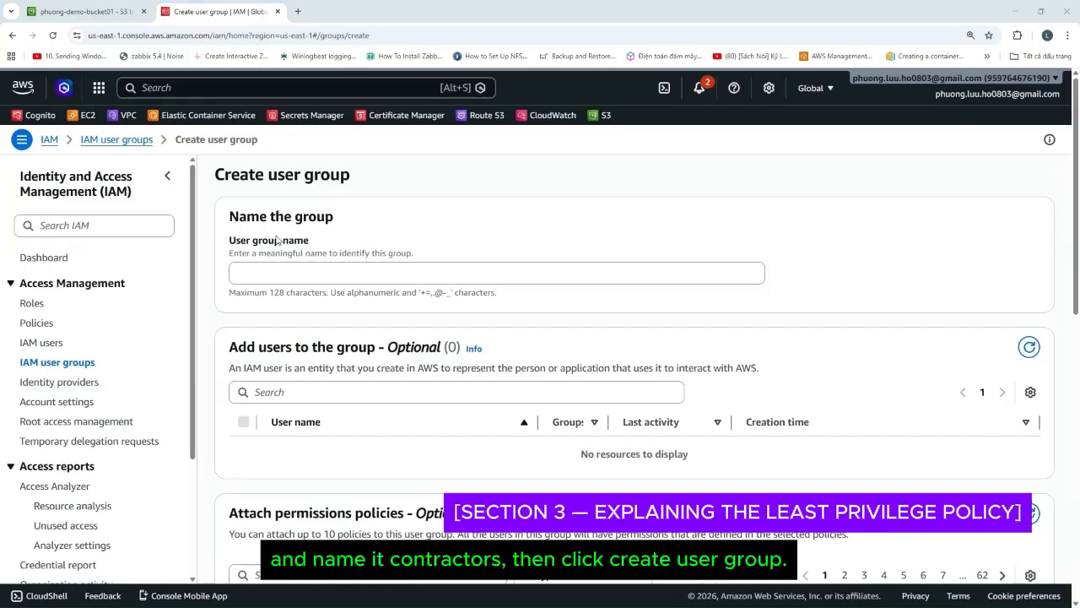
{"action": "left_click", "coordinate": [293, 268]}
{"action": "type", "text": "contractors"}
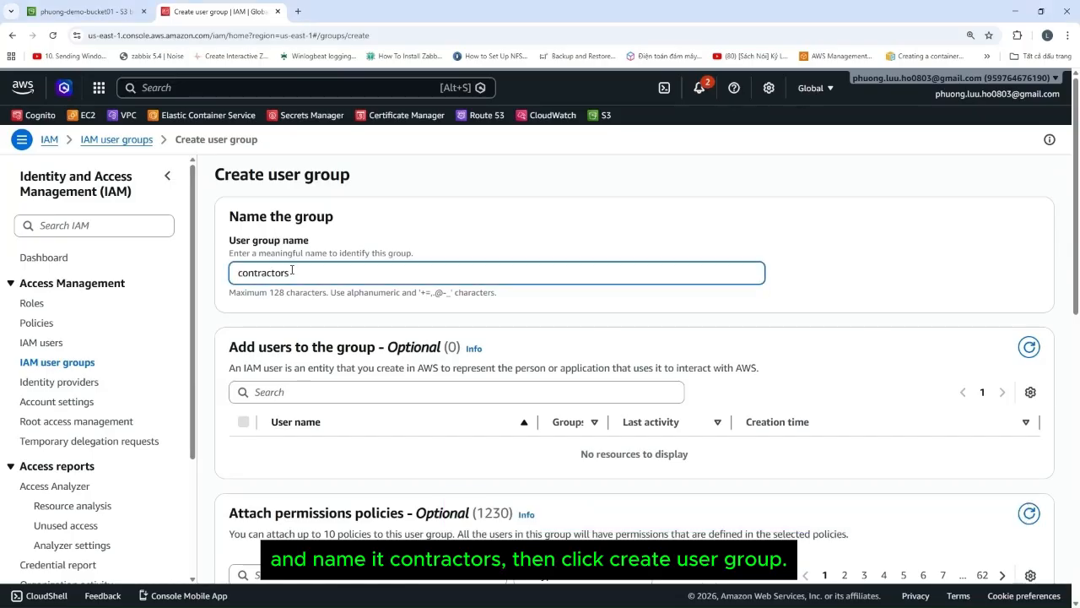
{"action": "scroll", "coordinate": [1019, 418], "scroll_direction": "down", "scroll_amount": 1}
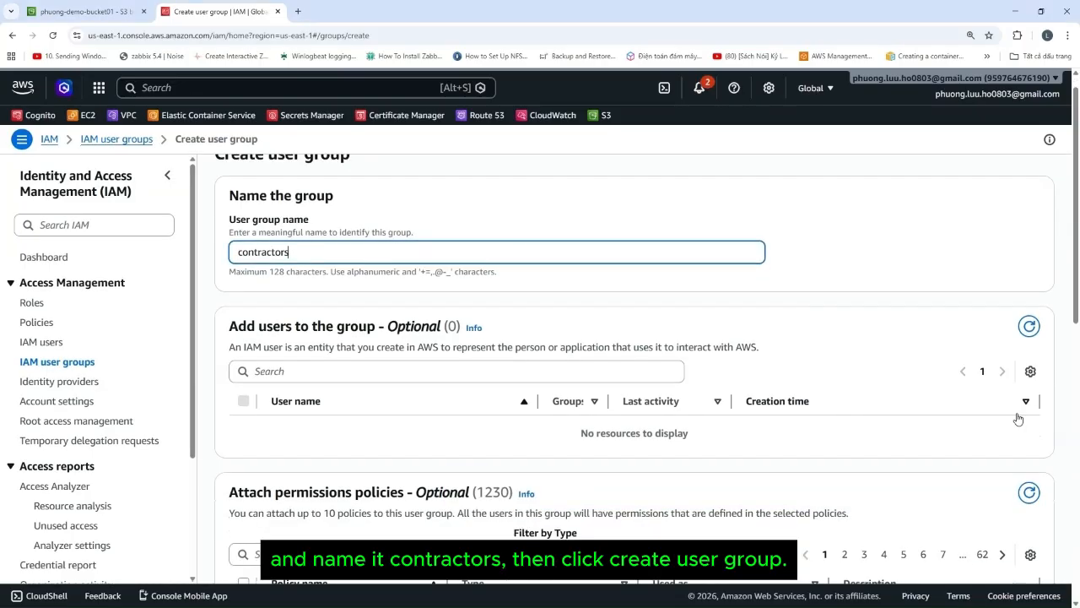
{"action": "scroll", "coordinate": [1018, 418], "scroll_direction": "down", "scroll_amount": 5}
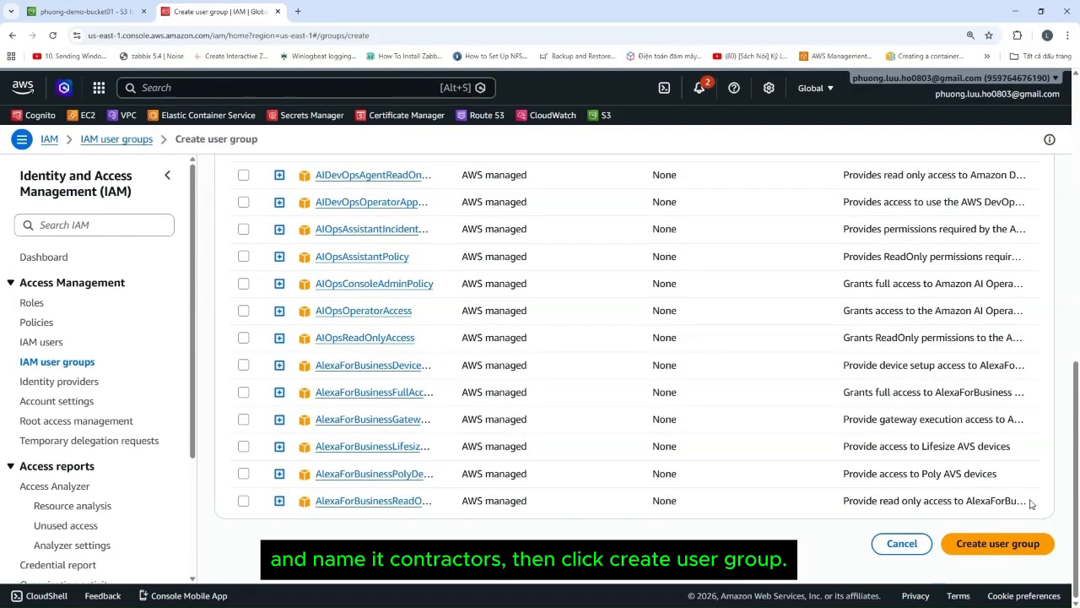
{"action": "left_click", "coordinate": [1041, 548]}
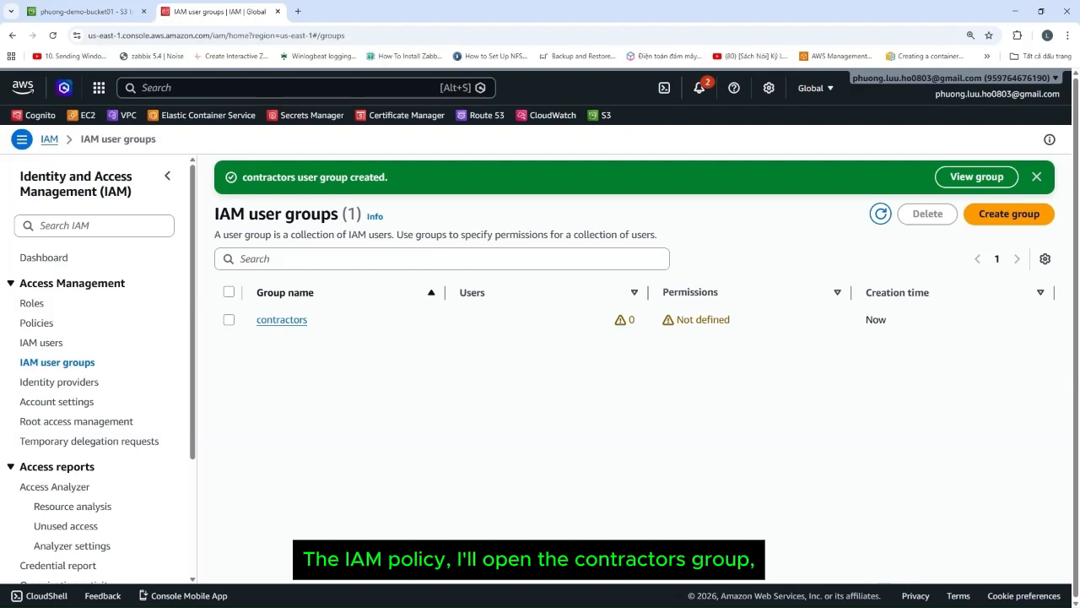
Open the contractors group's permissions and start creating an inline policy for it
{"action": "left_click", "coordinate": [282, 319]}
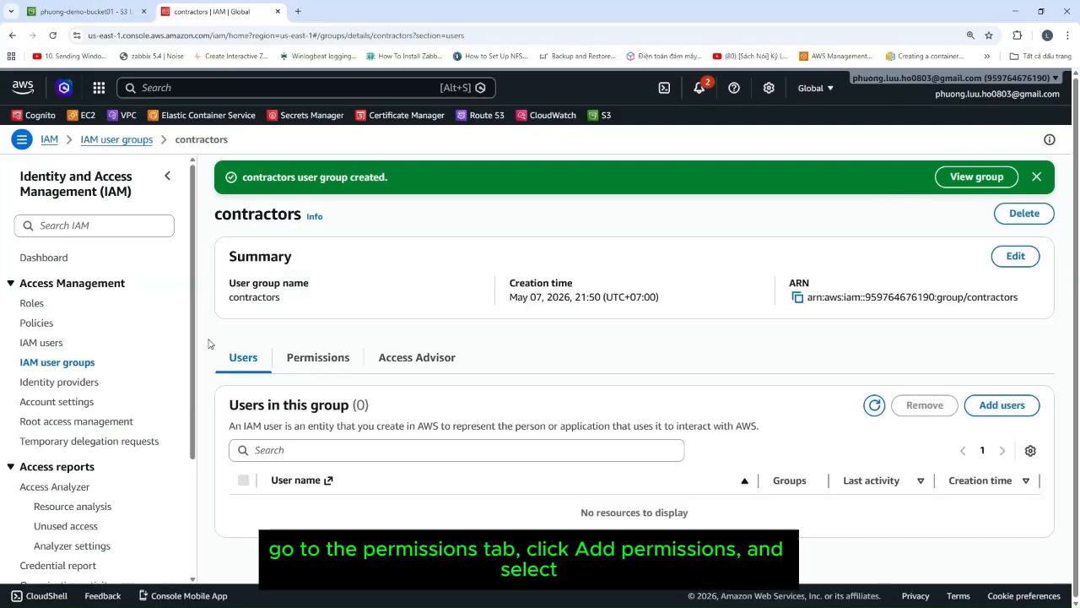
{"action": "left_click", "coordinate": [328, 363]}
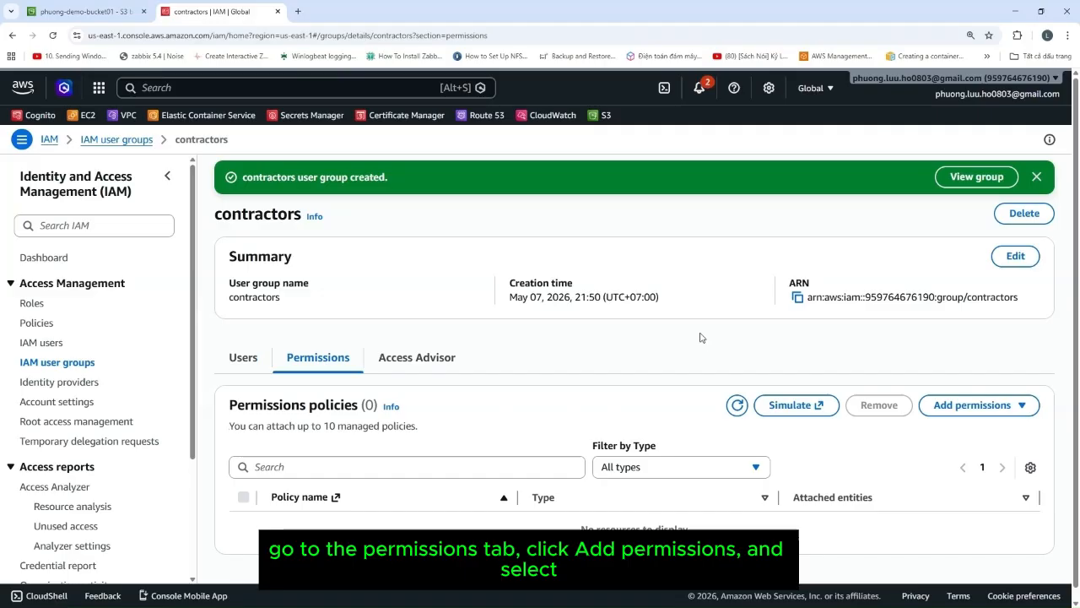
{"action": "left_click", "coordinate": [992, 414]}
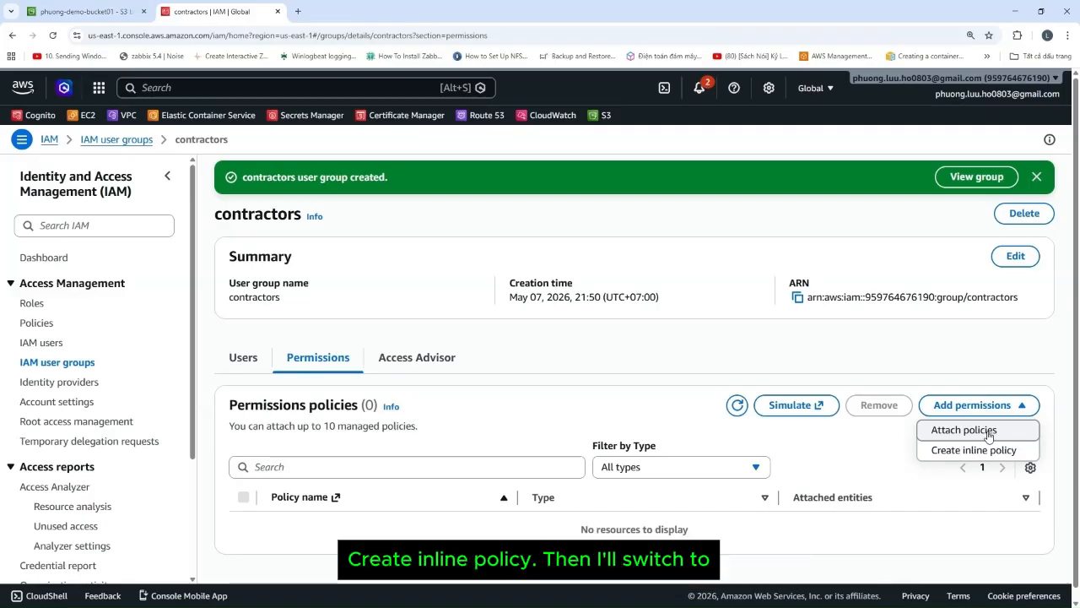
{"action": "left_click", "coordinate": [979, 450]}
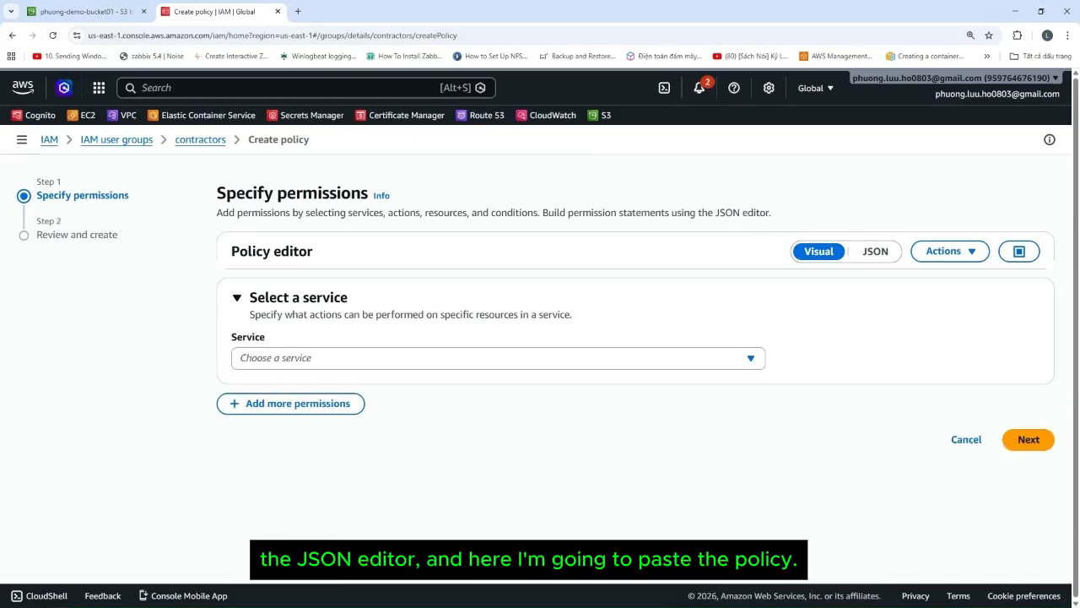
Replace the default policy JSON with statements allowing s3:ListAllMyBuckets on * and s3:Get*, s3:List*, s3:Describe*, s3:Put* on YOUR_BUCKET_NAME and YOUR_BUCKET_NAME/*
{"action": "left_click", "coordinate": [878, 252]}
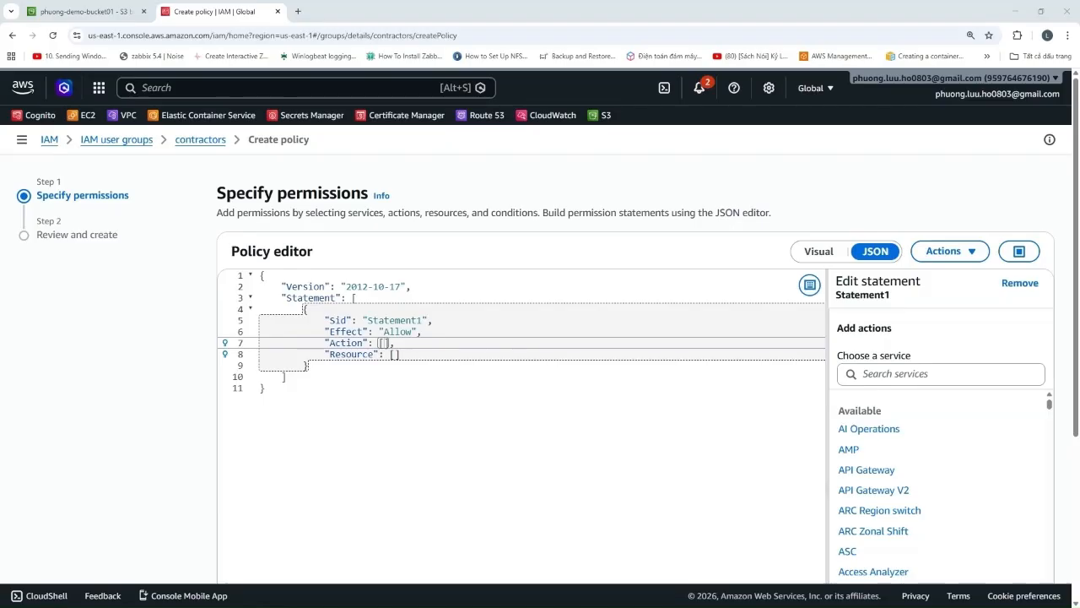
{"action": "key", "text": "ctrl+a"}
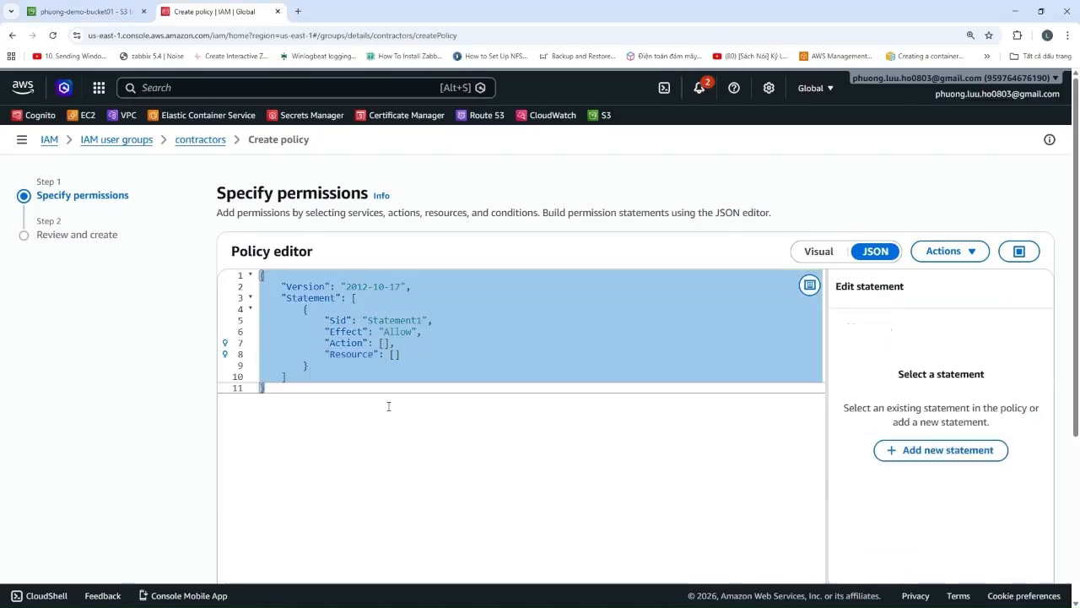
{"action": "key", "text": "BackSpace"}
{"action": "type", "text": "{   \"Version\": \"2012-10-17\",   \"Statement\": [     {       \"Sid\": \"AllowConsoleAccess\",       \"Effect\": \"Allow\",       \"Action\": \"s3:ListAllMyBuckets\",       \"Resource\": \"*\"     },     {       \"Sid\": \"AllowBucketAndObjectActions\",       \"Effect\": \"Allow\",       \"Action\": [         \"s3:Get*\",         \"s3:List*\",         \"s3:Describe*\",         \"s3:Put*\"       ],       \"Resource\": [         \"arn:aws:s3:::YOUR_BUCKET_NAME\",         \"arn:aws:s3:::YOUR_BUCKET_NAME/*\"       ]     }   ] }"}
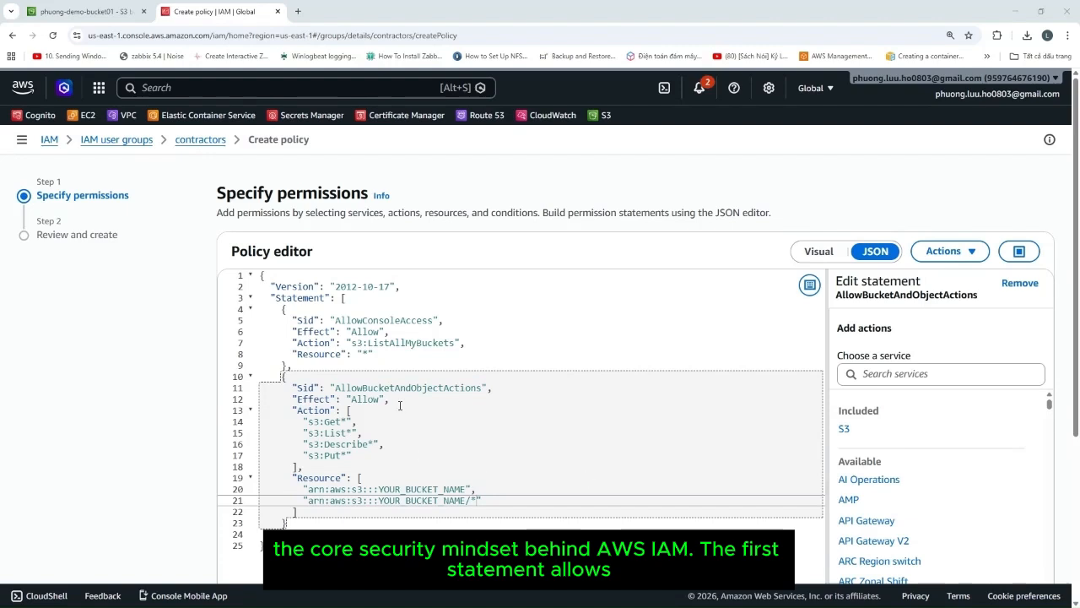
Examine the S3 actions allowed by the AllowConsoleAccess and AllowBucketAndObjectActions statements
{"action": "double_click", "coordinate": [352, 346]}
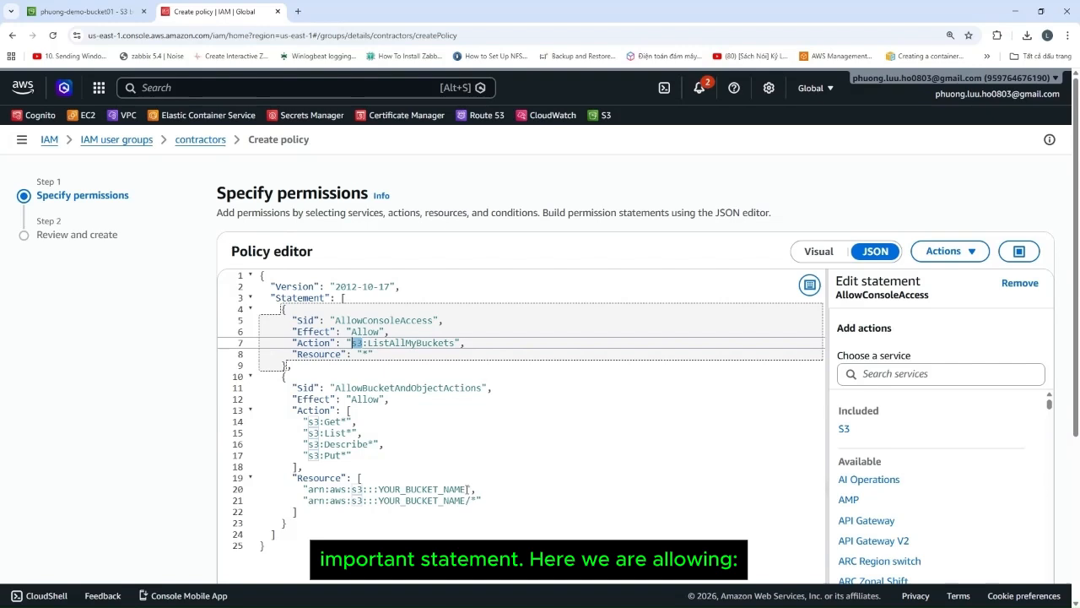
{"action": "double_click", "coordinate": [338, 421]}
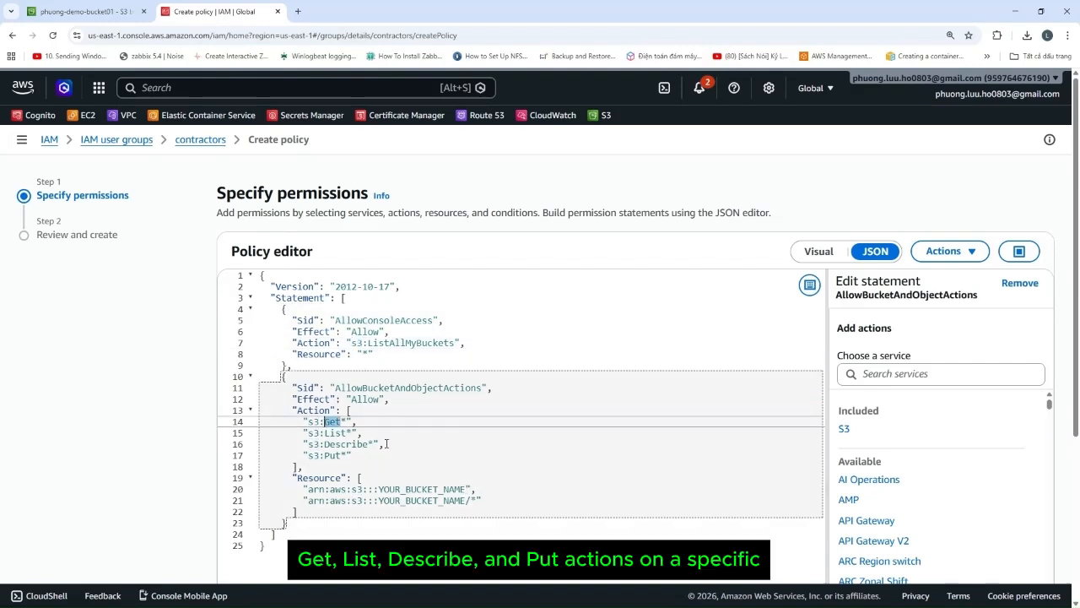
{"action": "double_click", "coordinate": [328, 434]}
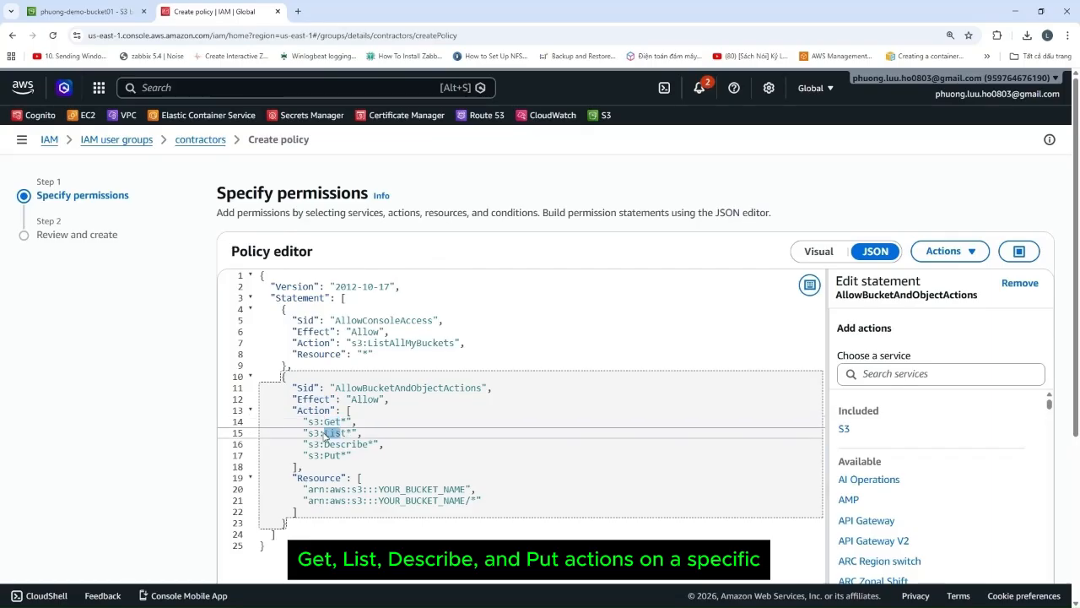
{"action": "left_click_drag", "start_coordinate": [363, 445], "coordinate": [330, 444]}
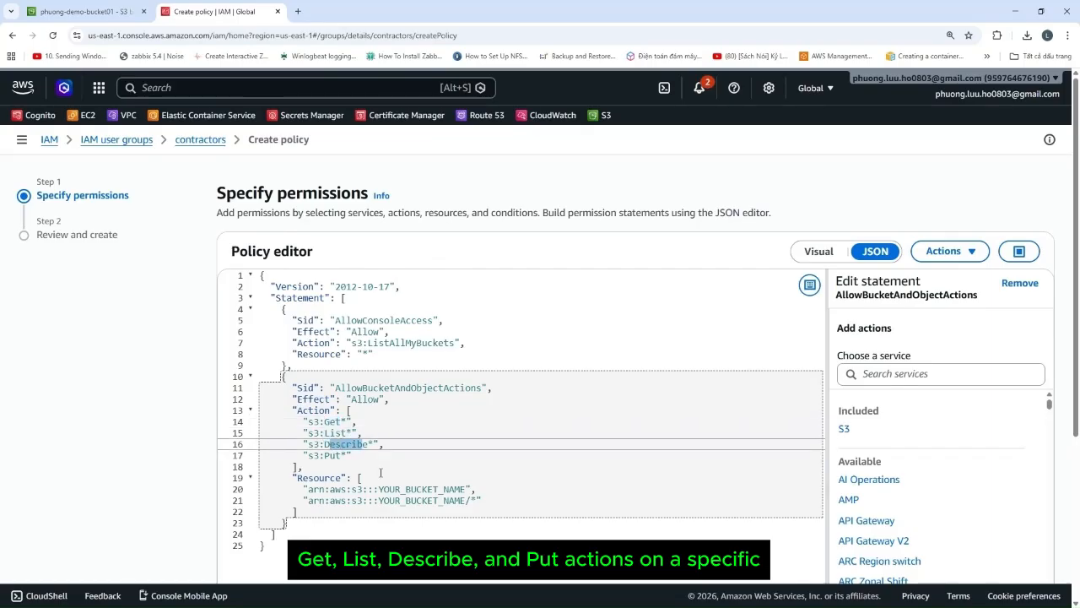
{"action": "double_click", "coordinate": [333, 456]}
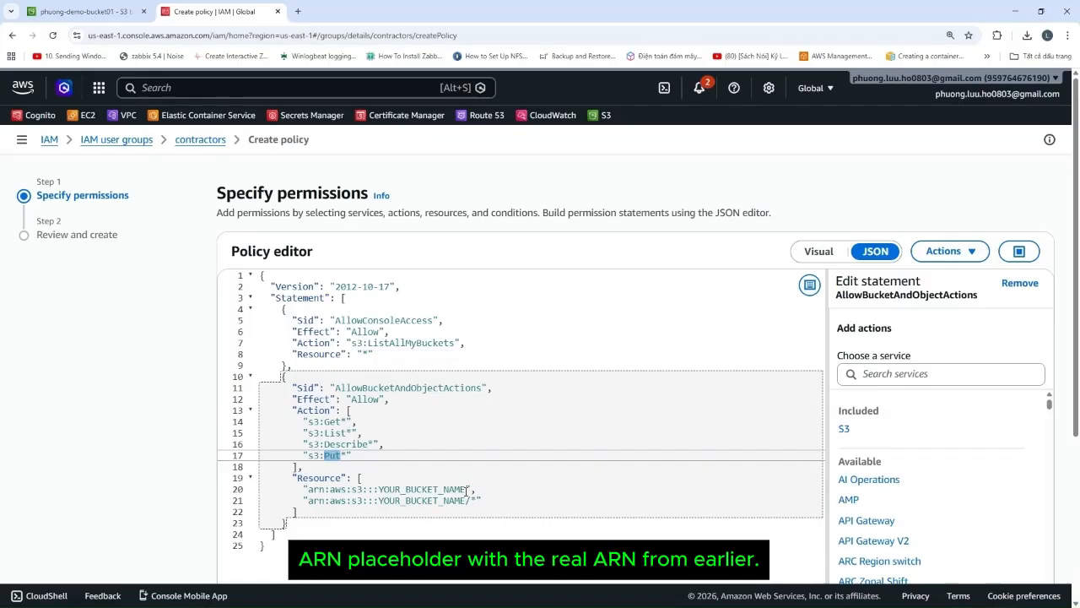
Replace both YOUR_BUCKET_NAME placeholder ARNs in the Resource list with the copied bucket ARN, keeping the /* suffix on the second
{"action": "left_click_drag", "start_coordinate": [468, 489], "coordinate": [308, 490]}
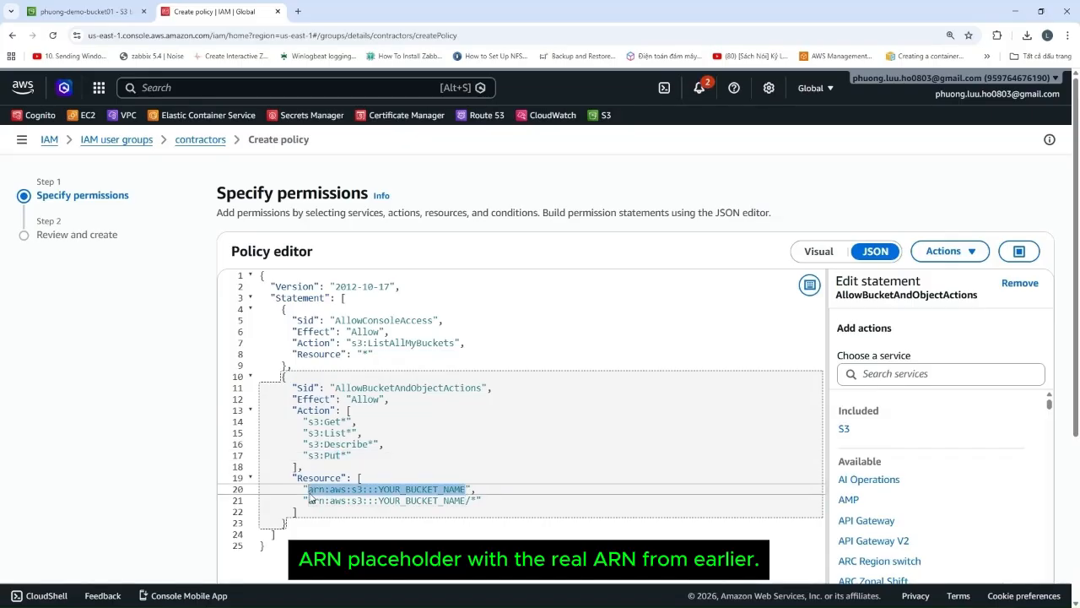
{"action": "type", "text": "arn:aws:s3:::phuong-demo-bucket01"}
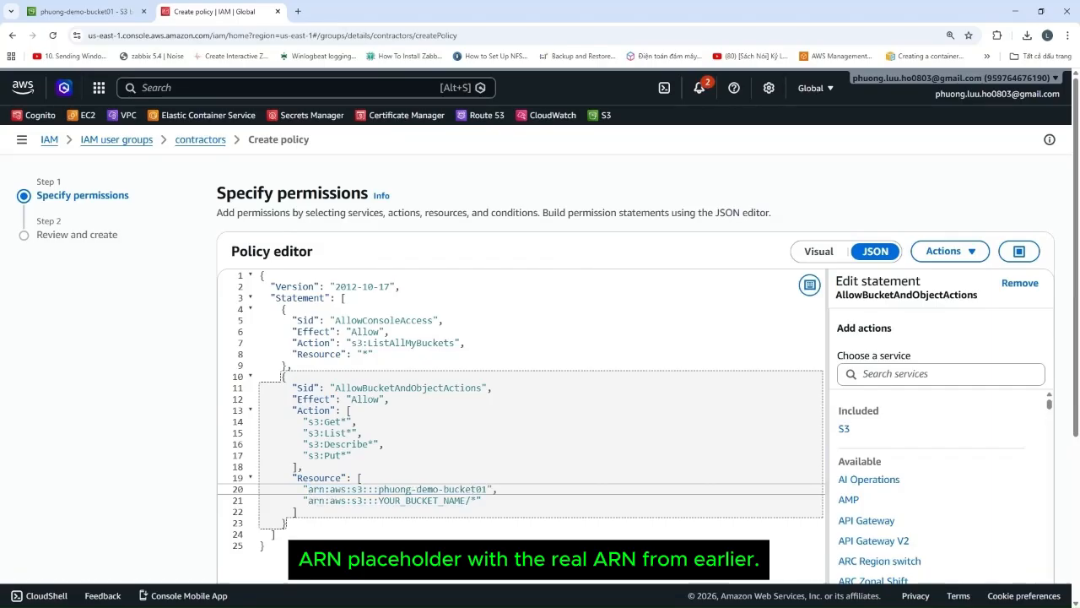
{"action": "left_click_drag", "start_coordinate": [465, 501], "coordinate": [310, 504]}
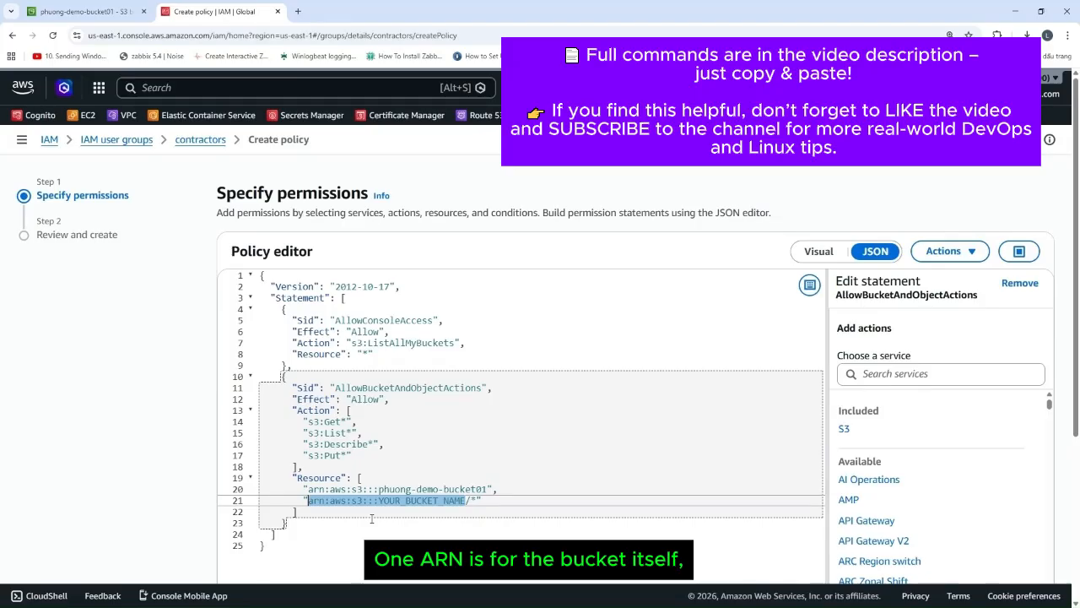
{"action": "type", "text": "arn:aws:s3:::phuong-demo-bucket01"}
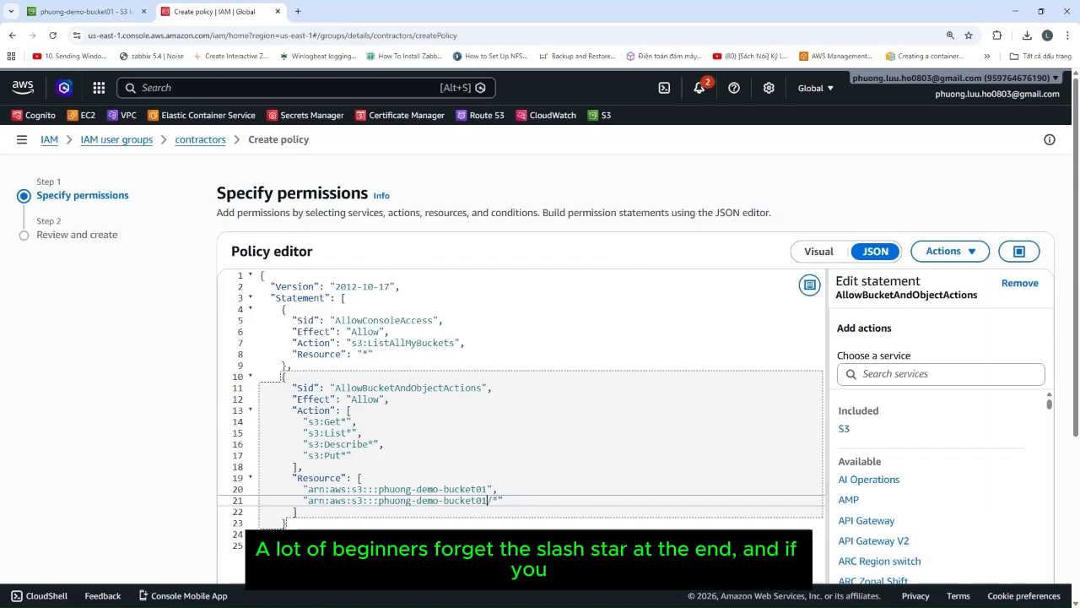
{"action": "left_click_drag", "start_coordinate": [500, 499], "coordinate": [488, 501]}
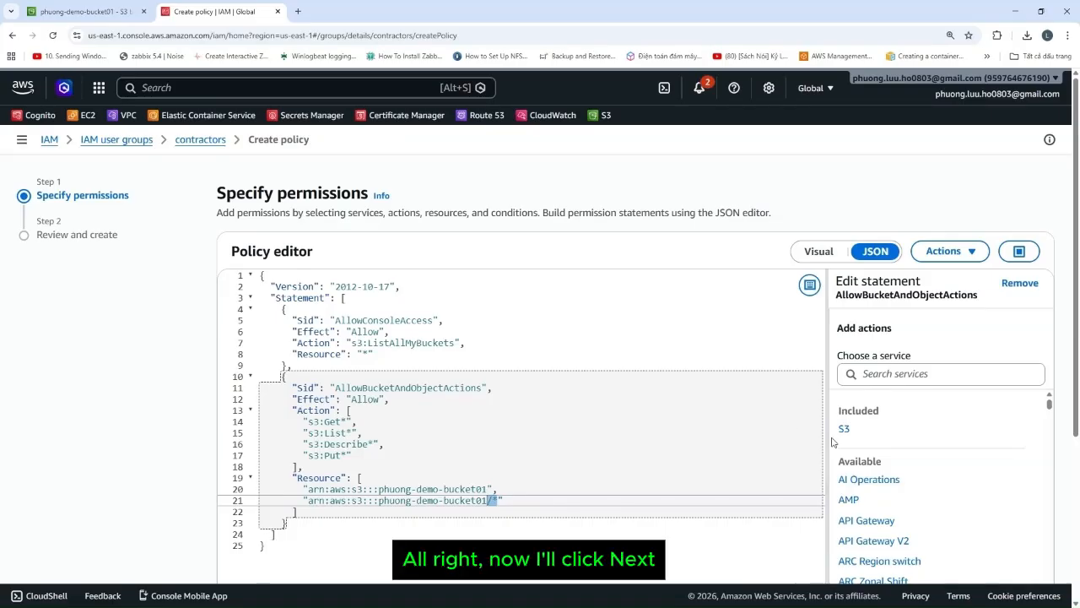
Proceed to the policy review, name the inline policy leastPriv and create it
{"action": "scroll", "coordinate": [832, 442], "scroll_direction": "down", "scroll_amount": 3}
{"action": "scroll", "coordinate": [1077, 506], "scroll_direction": "down", "scroll_amount": 3}
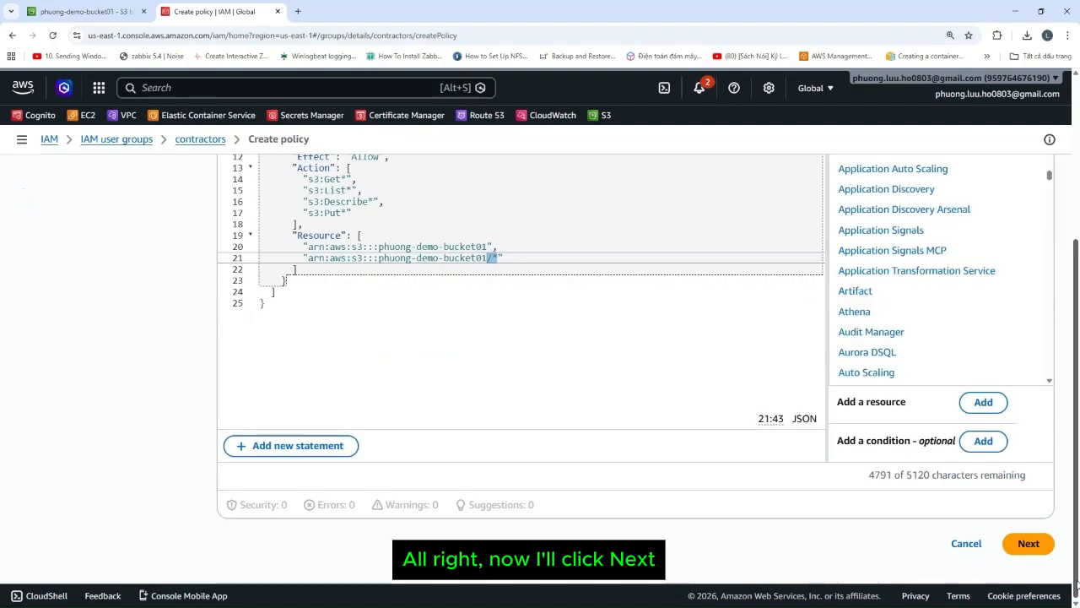
{"action": "left_click", "coordinate": [1028, 545]}
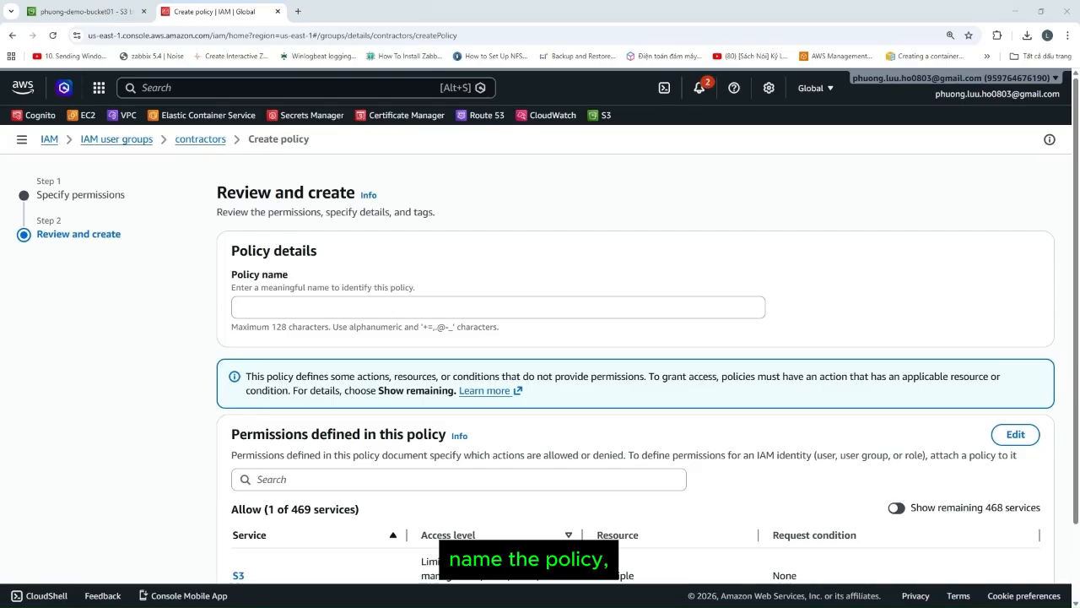
{"action": "left_click", "coordinate": [267, 302]}
{"action": "type", "text": "leastPriv"}
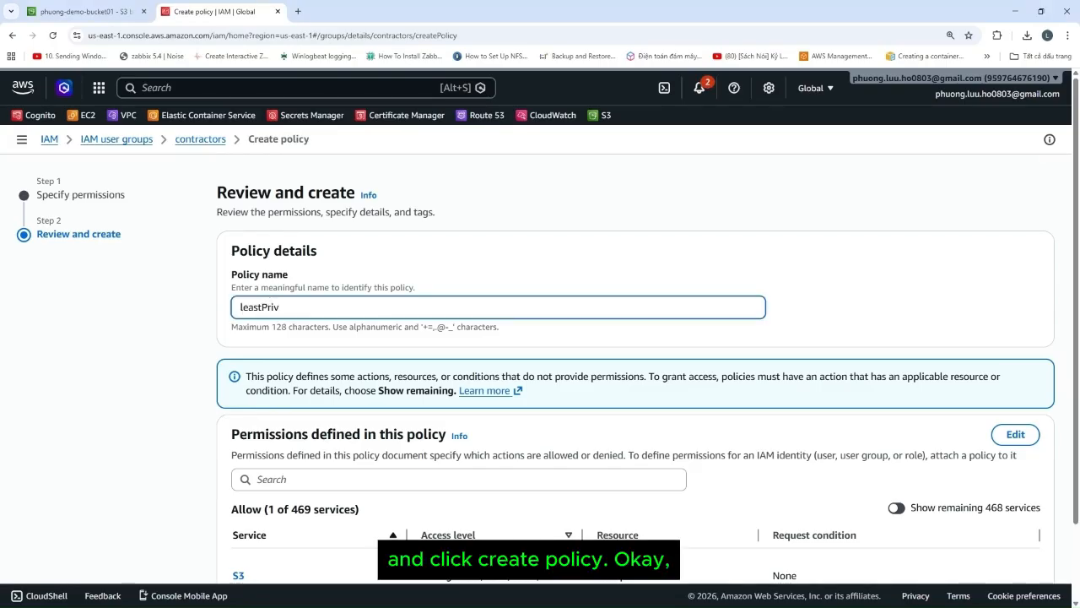
{"action": "scroll", "coordinate": [919, 349], "scroll_direction": "down", "scroll_amount": 1}
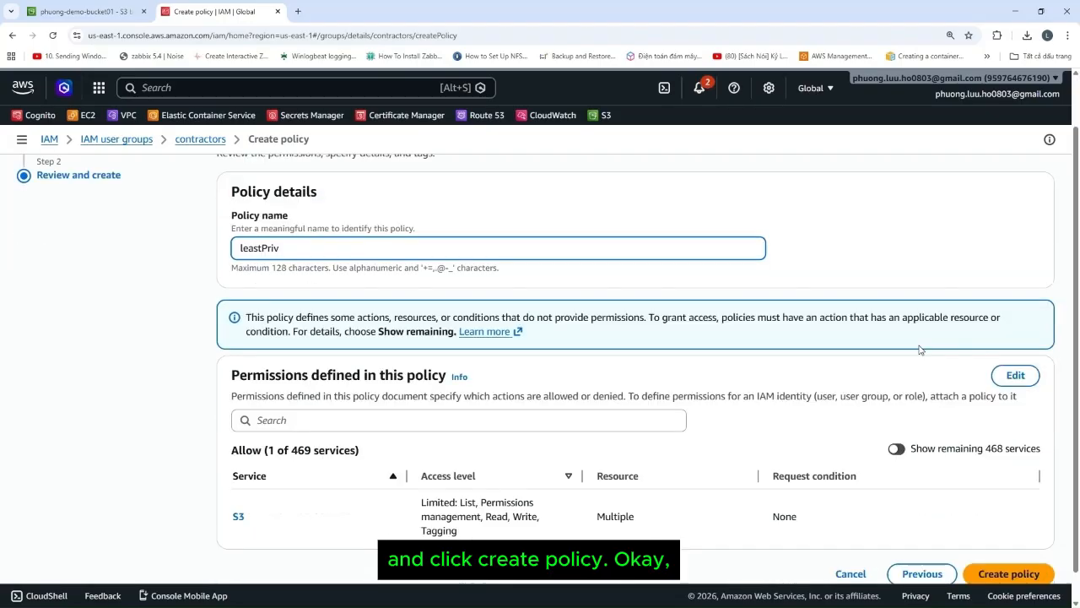
{"action": "scroll", "coordinate": [1036, 544], "scroll_direction": "down", "scroll_amount": 1}
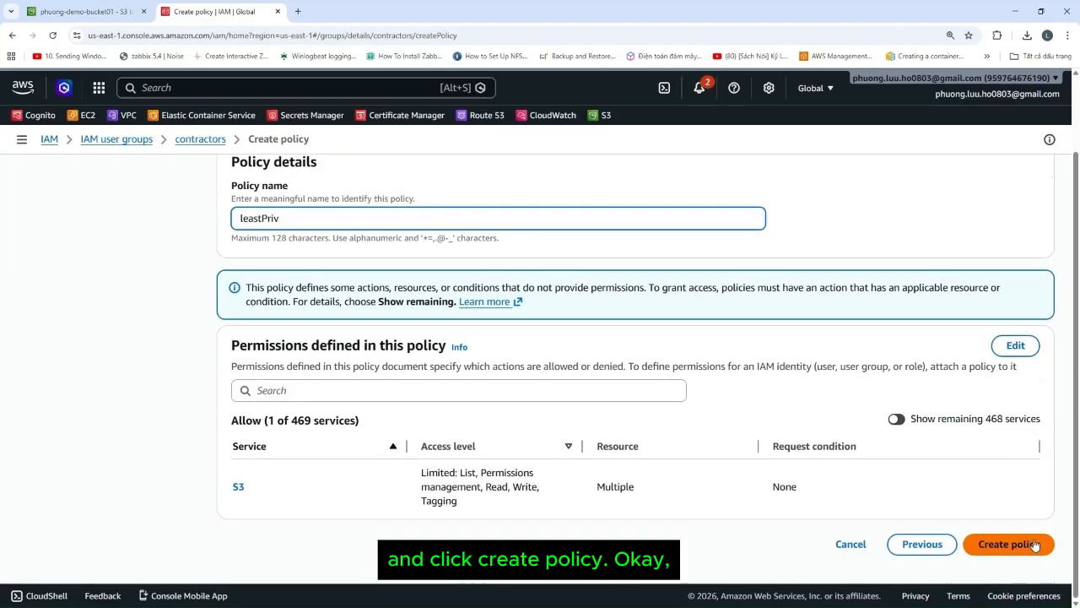
{"action": "left_click", "coordinate": [1035, 544]}
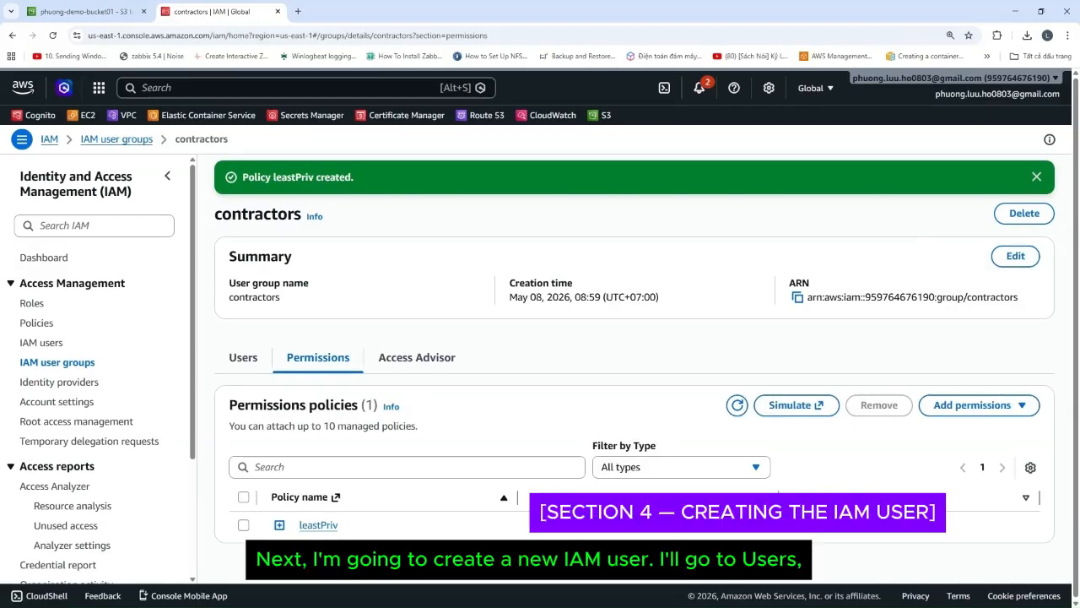
Start a new IAM user named contractor with console access, an autogenerated password and no required password change at next sign-in
{"action": "left_click", "coordinate": [43, 342]}
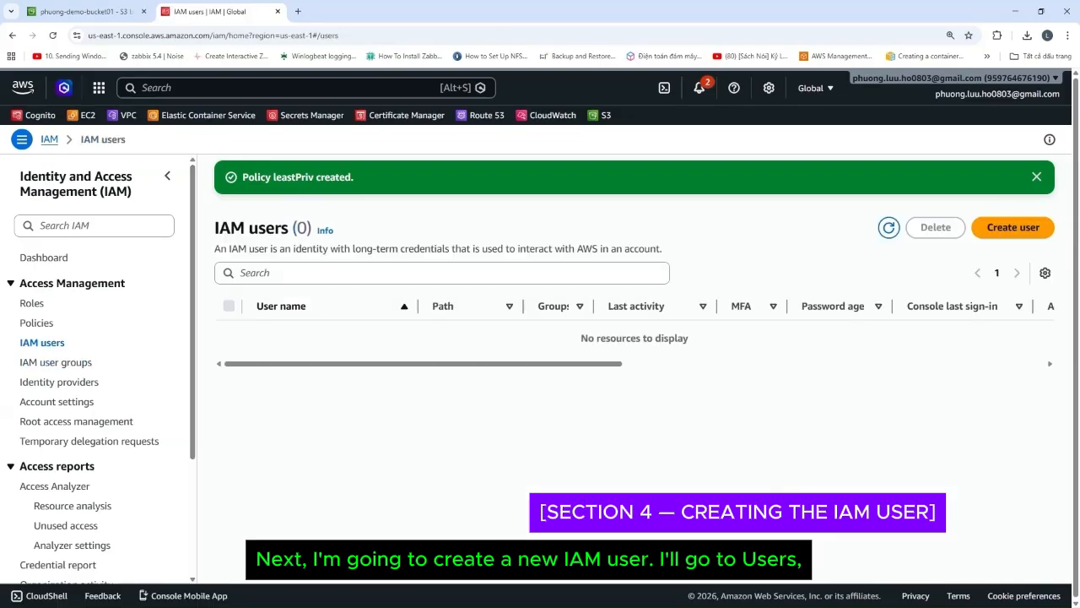
{"action": "left_click", "coordinate": [1002, 237]}
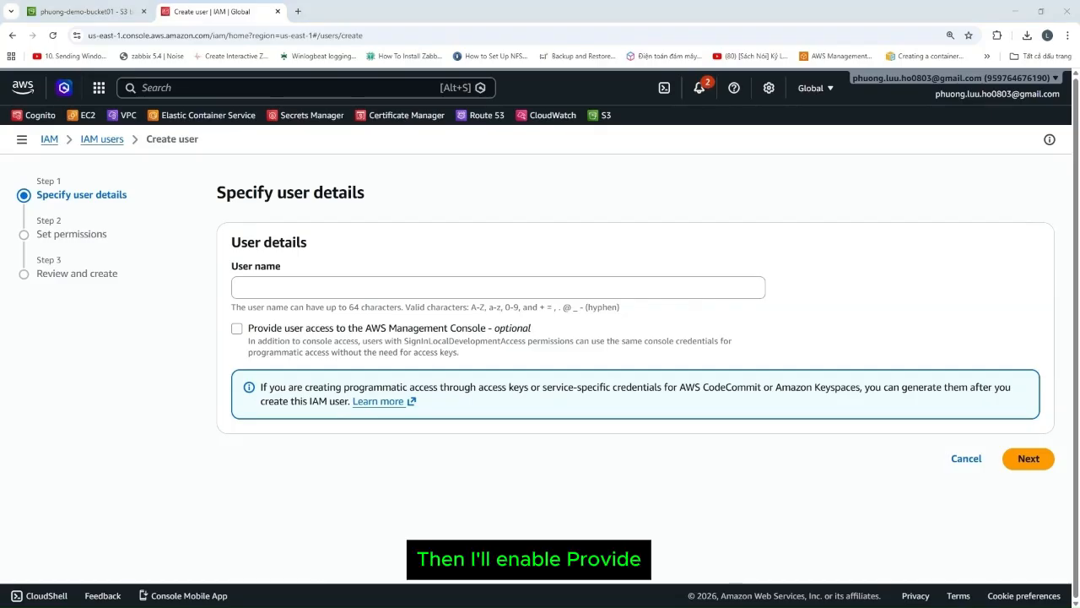
{"action": "left_click", "coordinate": [342, 280]}
{"action": "type", "text": "contractor"}
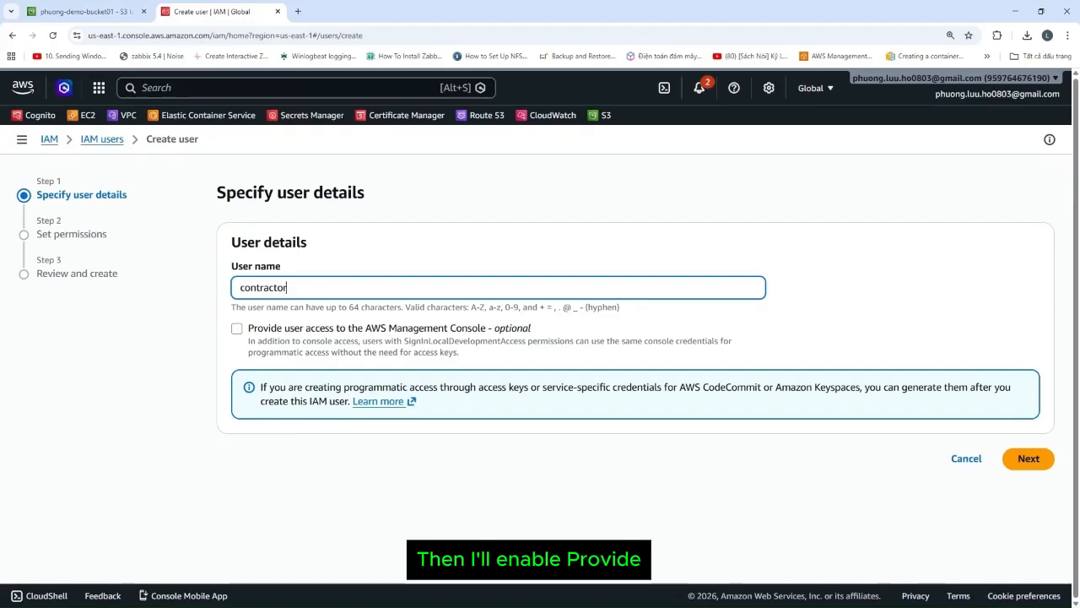
{"action": "left_click", "coordinate": [237, 329]}
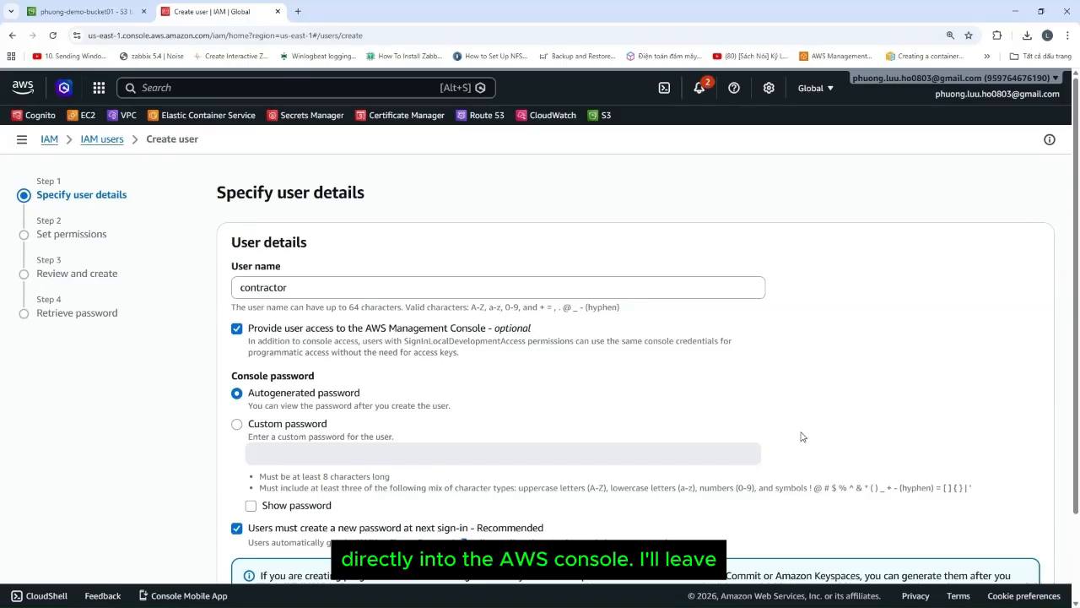
{"action": "scroll", "coordinate": [798, 433], "scroll_direction": "down", "scroll_amount": 2}
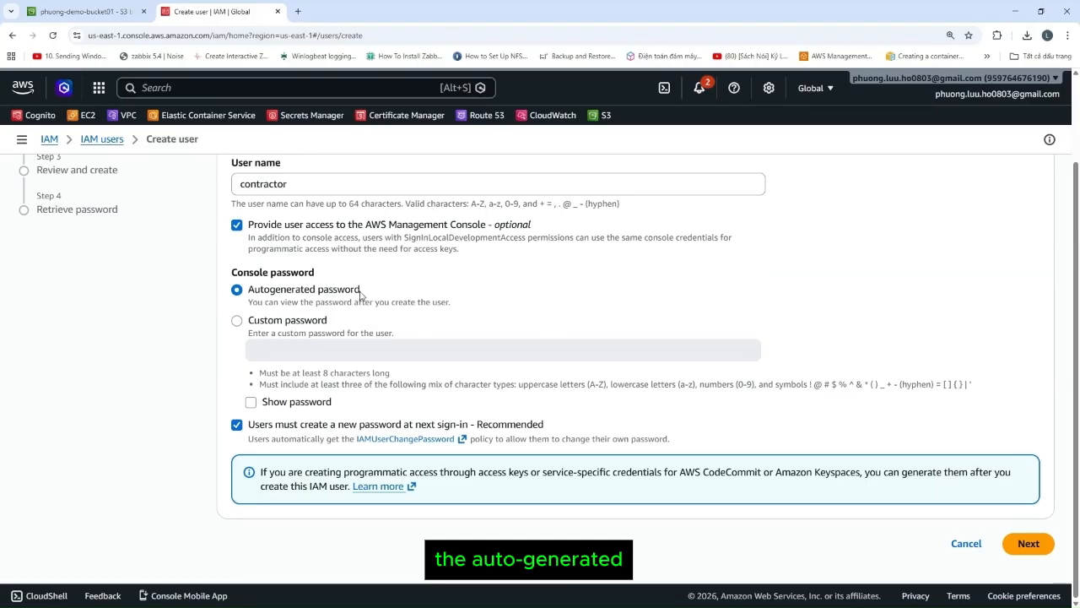
{"action": "left_click_drag", "start_coordinate": [361, 289], "coordinate": [289, 293]}
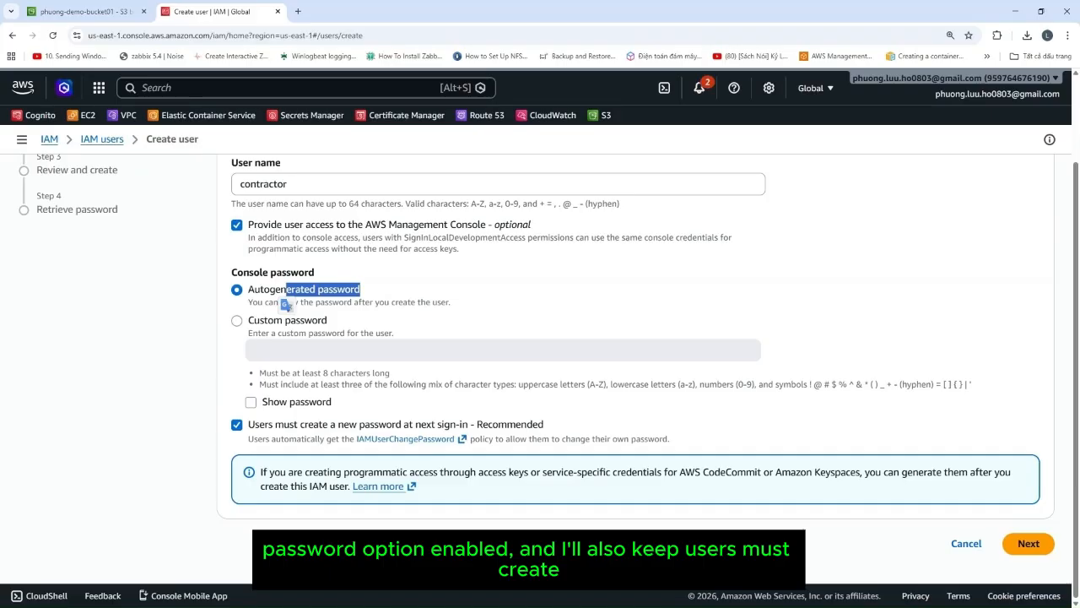
{"action": "left_click_drag", "start_coordinate": [299, 424], "coordinate": [374, 425]}
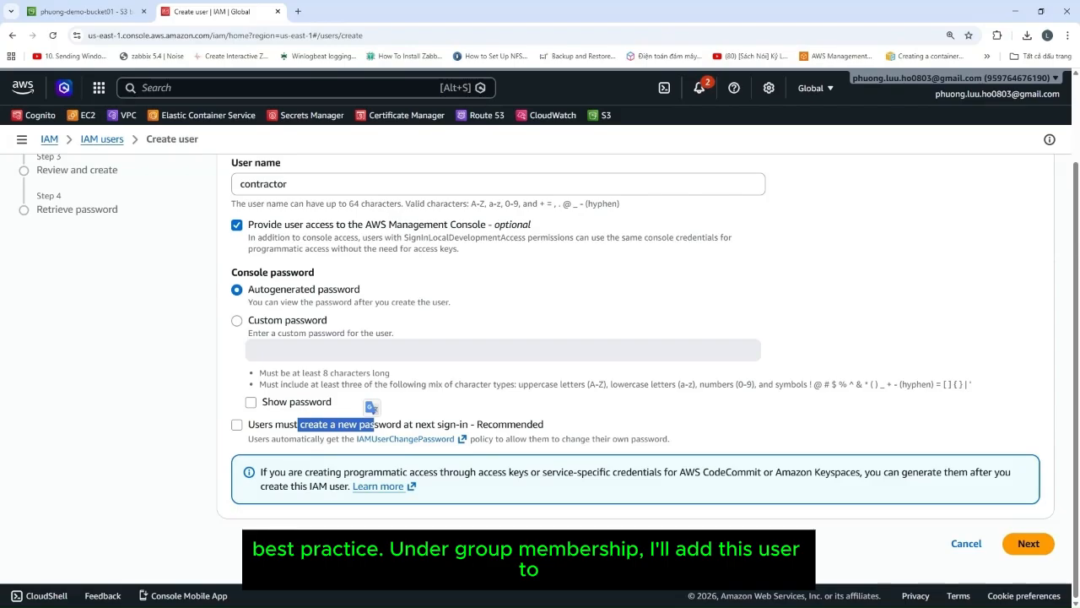
{"action": "left_click", "coordinate": [1029, 545]}
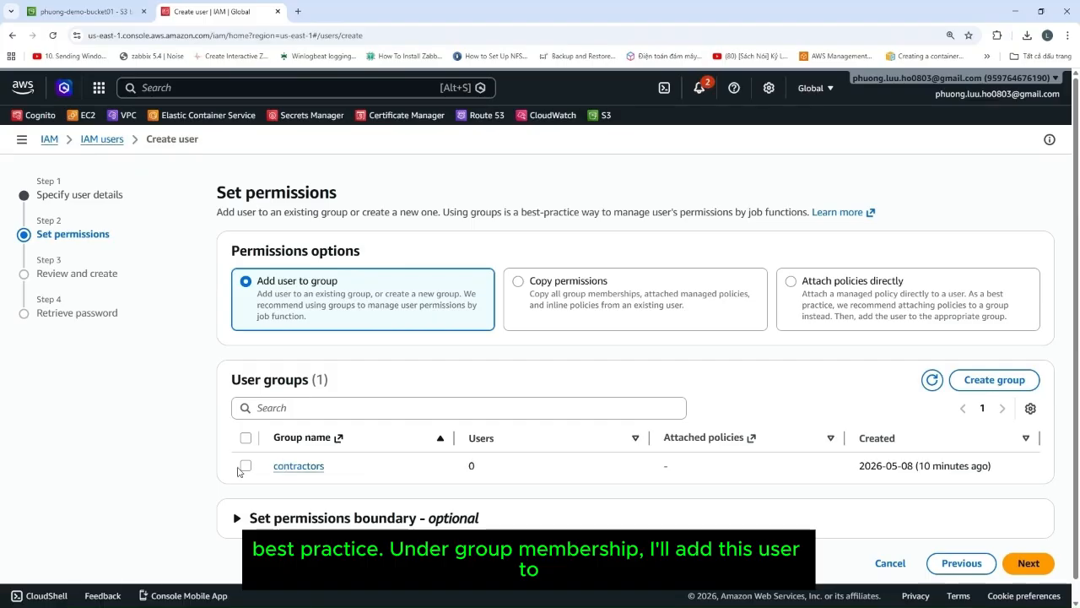
Add the new user to the contractors group and create the user
{"action": "left_click", "coordinate": [245, 465]}
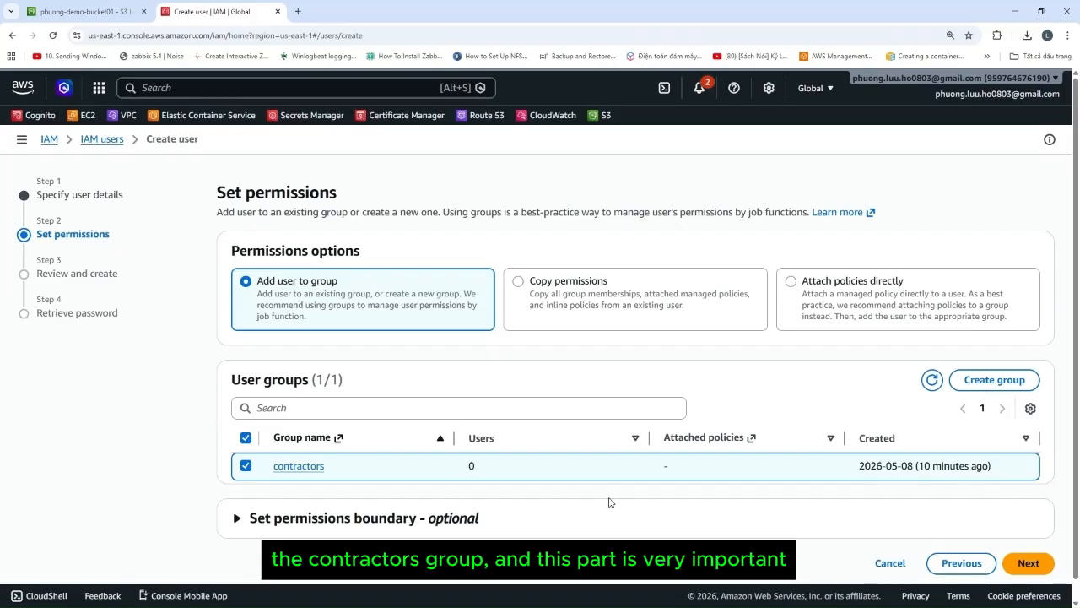
{"action": "left_click", "coordinate": [1028, 564]}
{"action": "scroll", "coordinate": [978, 510], "scroll_direction": "down", "scroll_amount": 1}
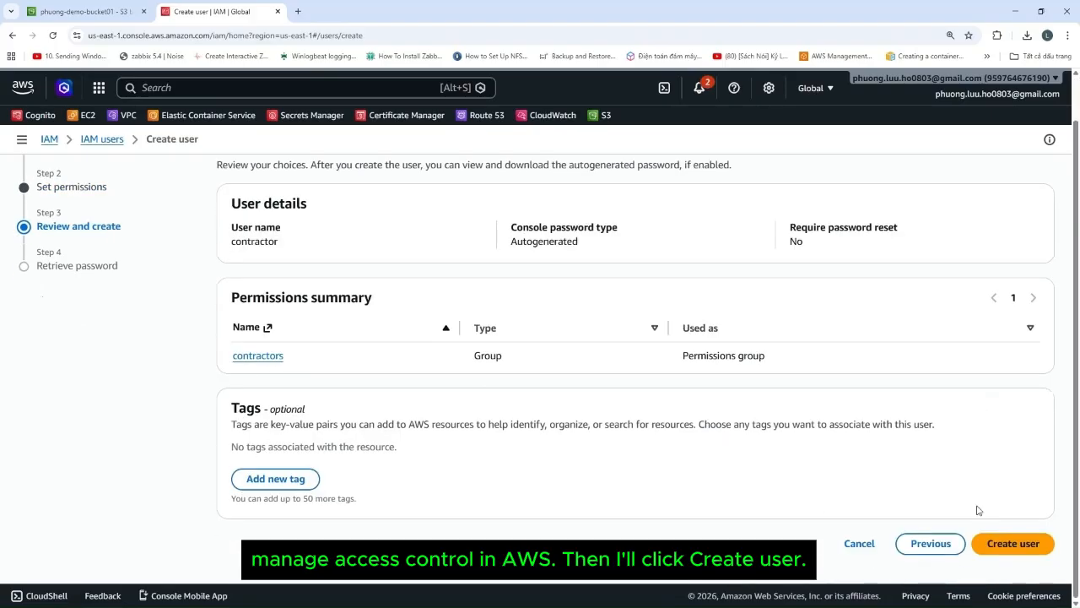
{"action": "left_click", "coordinate": [1036, 549]}
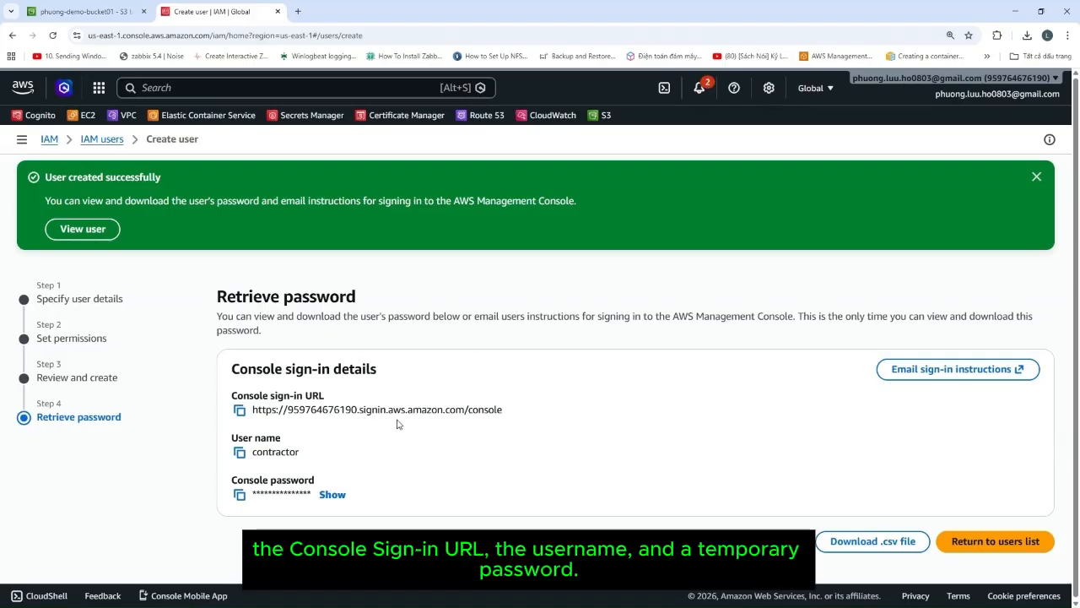
Copy the new user's console sign-in URL and download the sign-in credentials as a CSV file
{"action": "left_click_drag", "start_coordinate": [325, 396], "coordinate": [231, 396]}
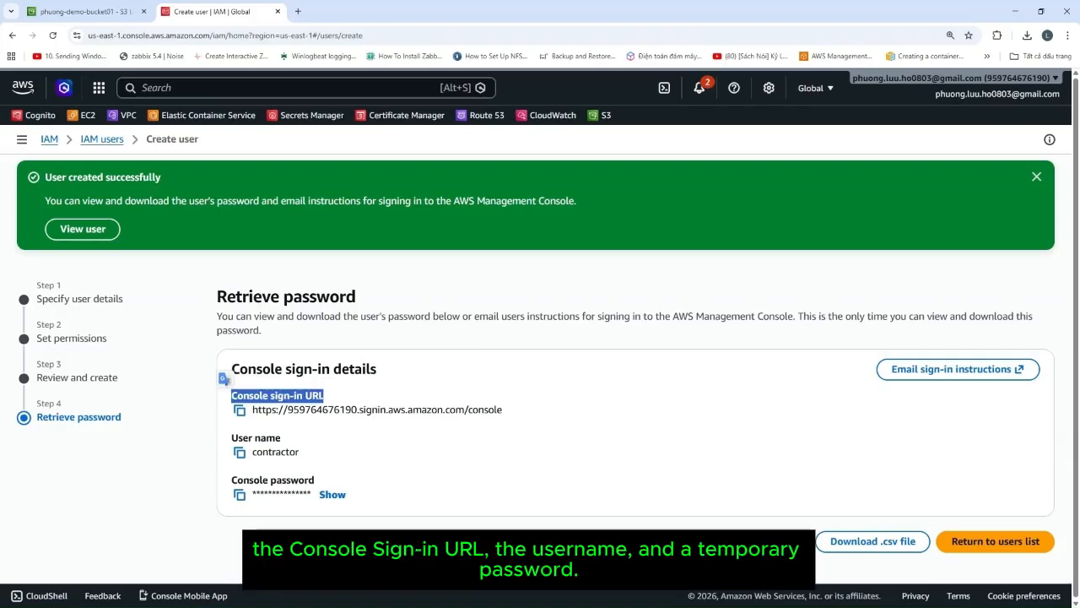
{"action": "left_click_drag", "start_coordinate": [282, 438], "coordinate": [224, 442]}
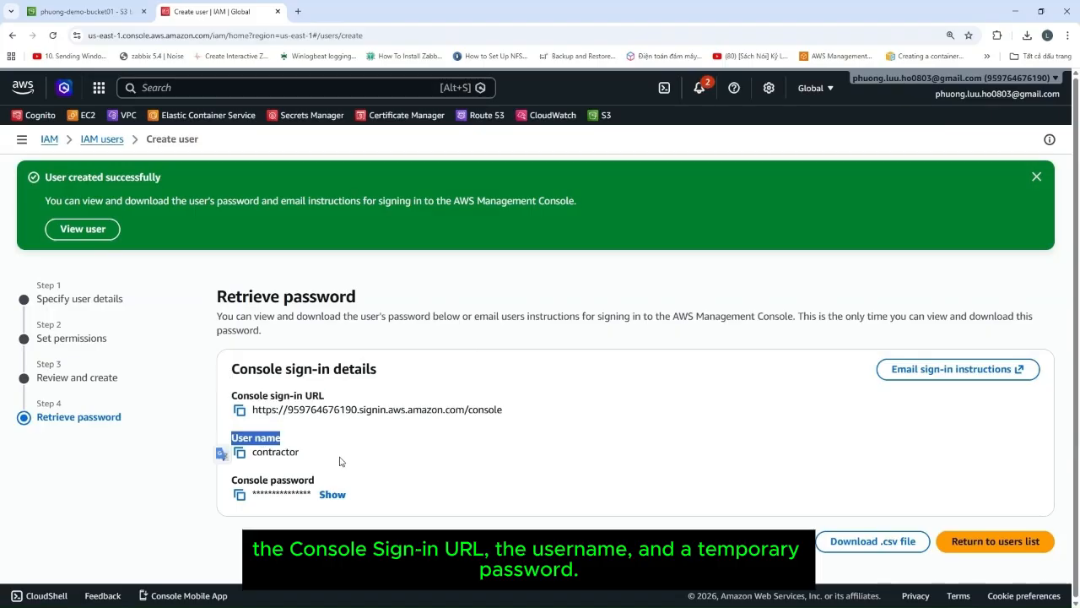
{"action": "left_click", "coordinate": [312, 482]}
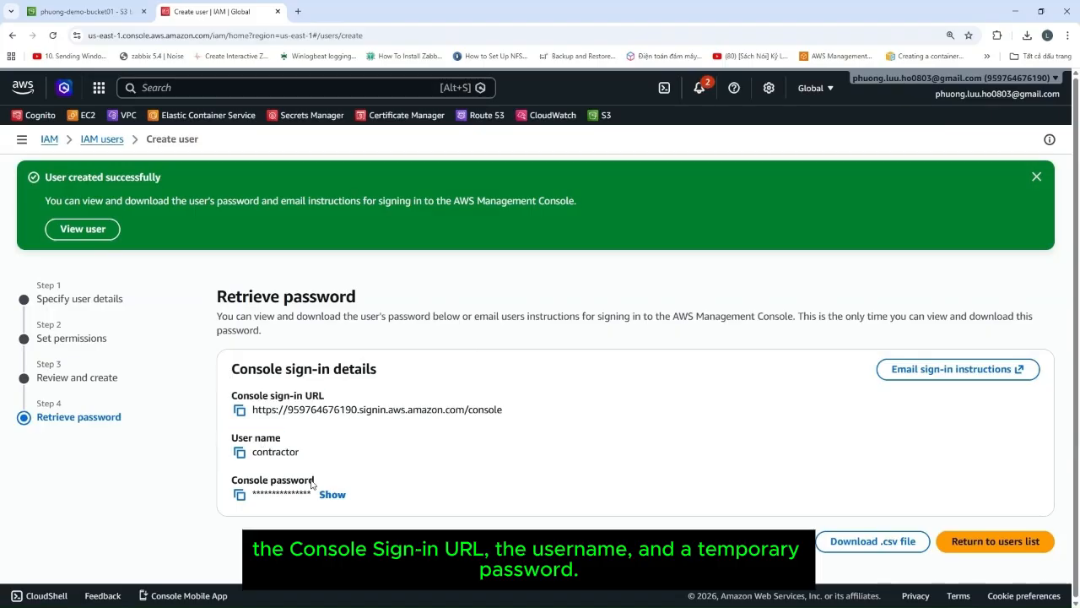
{"action": "triple_click", "coordinate": [312, 482]}
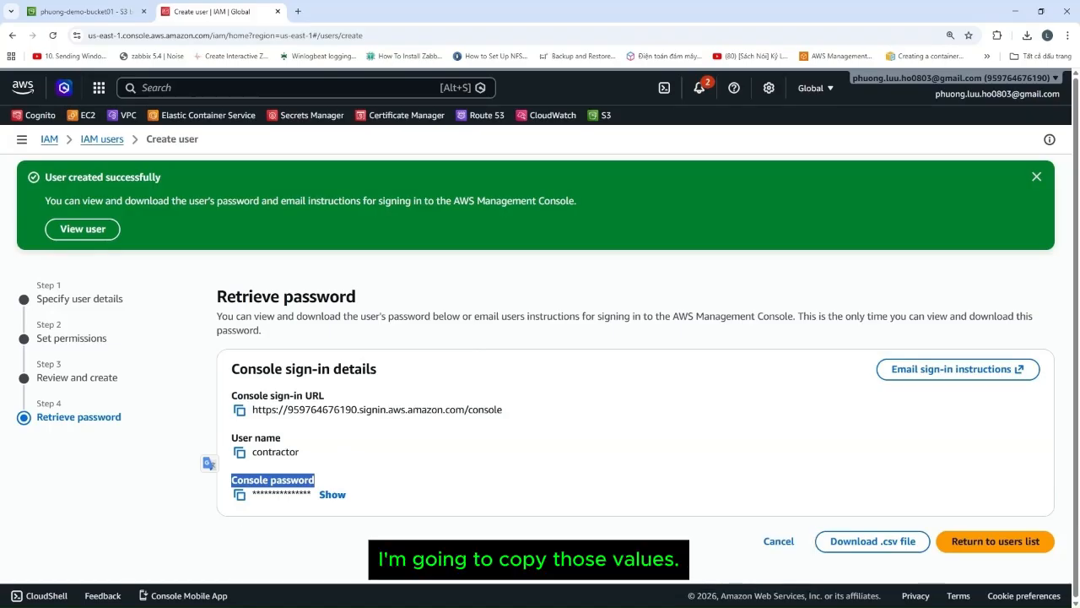
{"action": "left_click", "coordinate": [240, 410]}
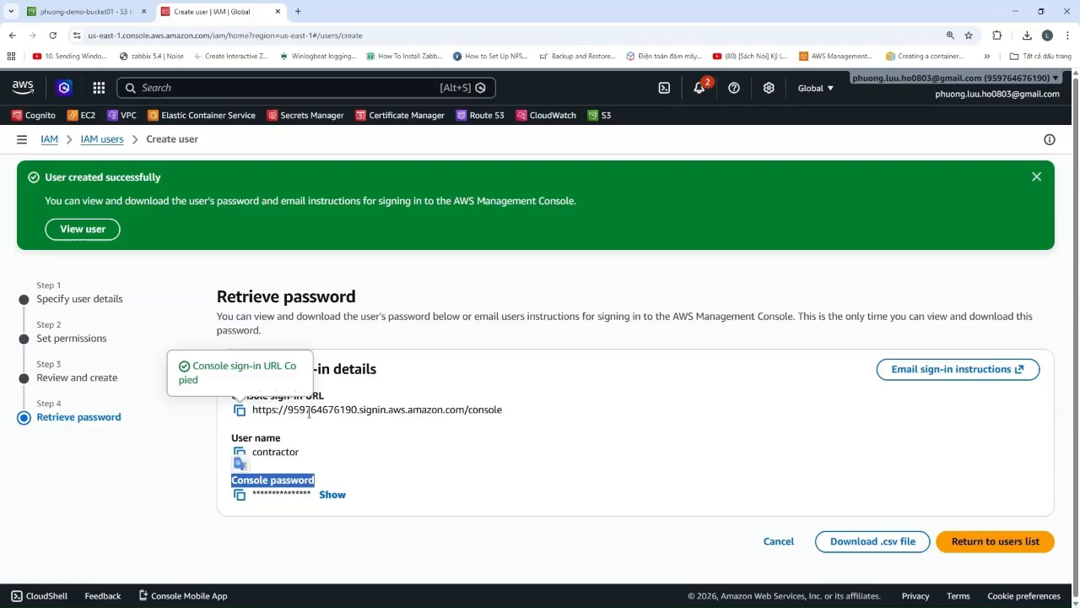
{"action": "left_click", "coordinate": [880, 541]}
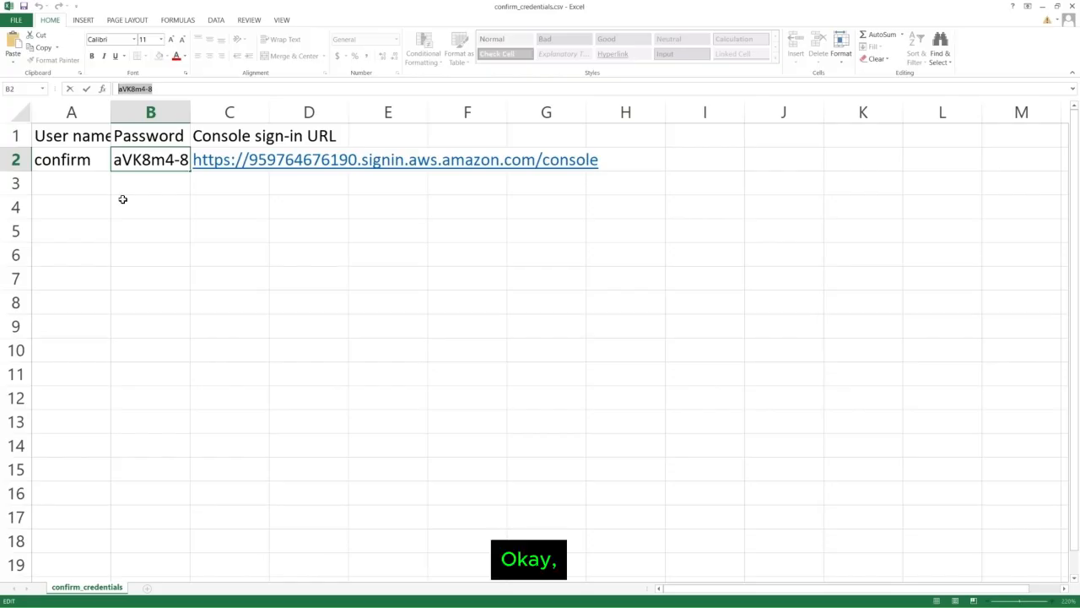
In Excel, copy the console sign-in URL from cell C2 of the contractor_credentials (2) file
{"action": "key", "text": "Return"}
{"action": "key", "text": "Return"}
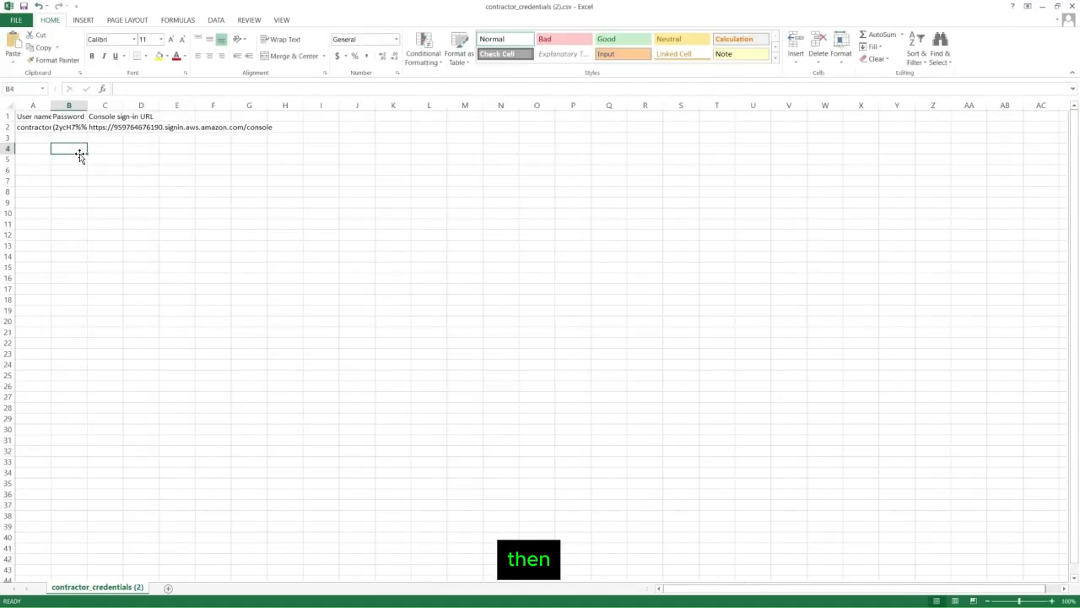
{"action": "key", "text": "Right"}
{"action": "key", "text": "Right"}
{"action": "key", "text": "Up"}
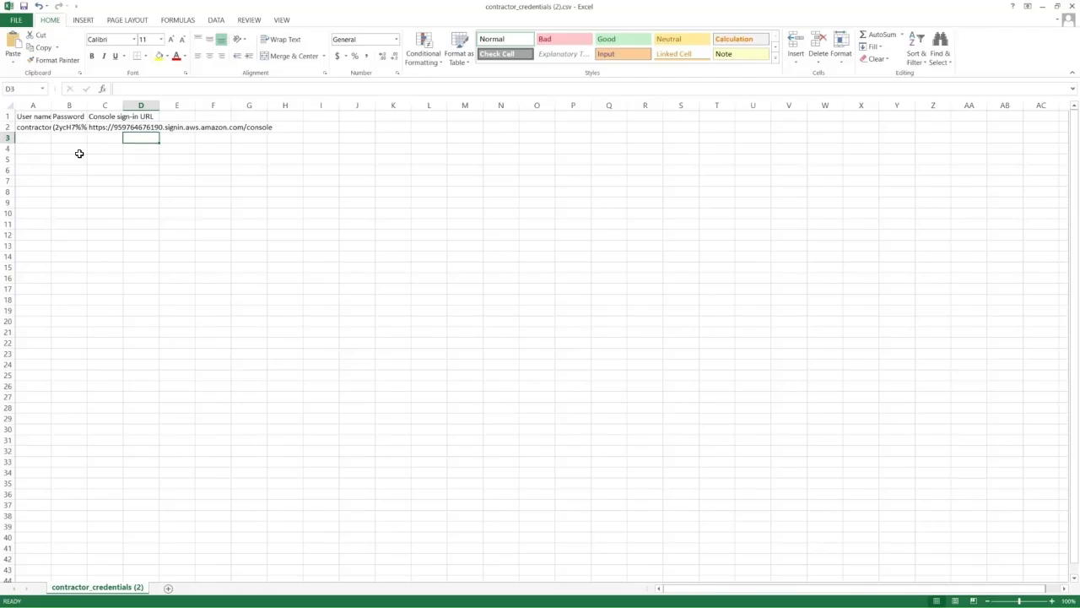
{"action": "scroll", "coordinate": [79, 153], "scroll_direction": "up", "scroll_amount": 5, "text": "ctrl"}
{"action": "scroll", "coordinate": [80, 153], "scroll_direction": "up", "scroll_amount": 3, "text": "ctrl"}
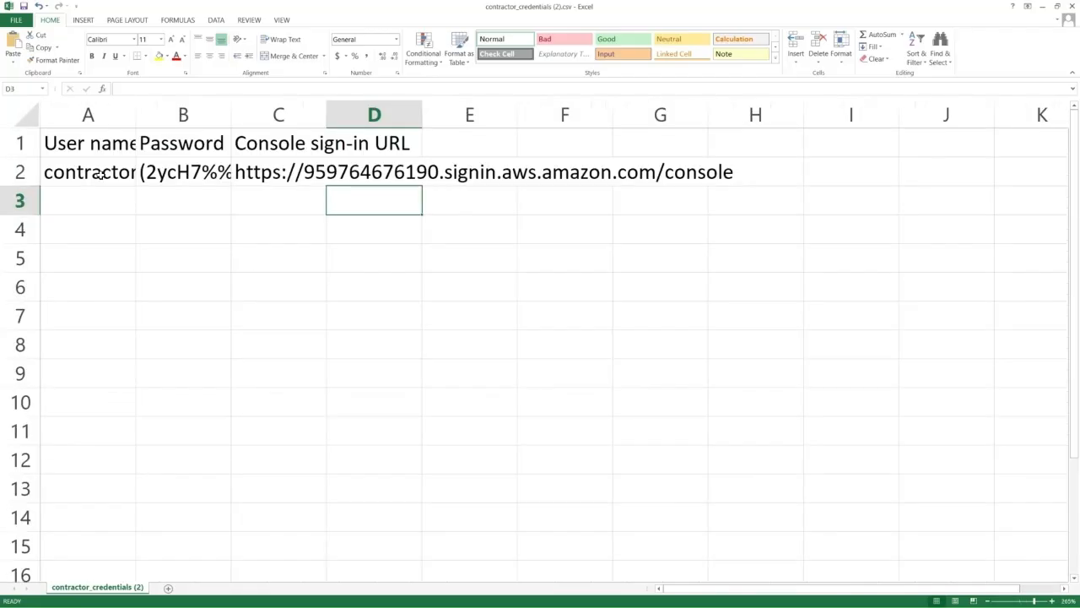
{"action": "left_click", "coordinate": [100, 174]}
{"action": "key", "text": "Right"}
{"action": "key", "text": "Right"}
{"action": "key", "text": "Right"}
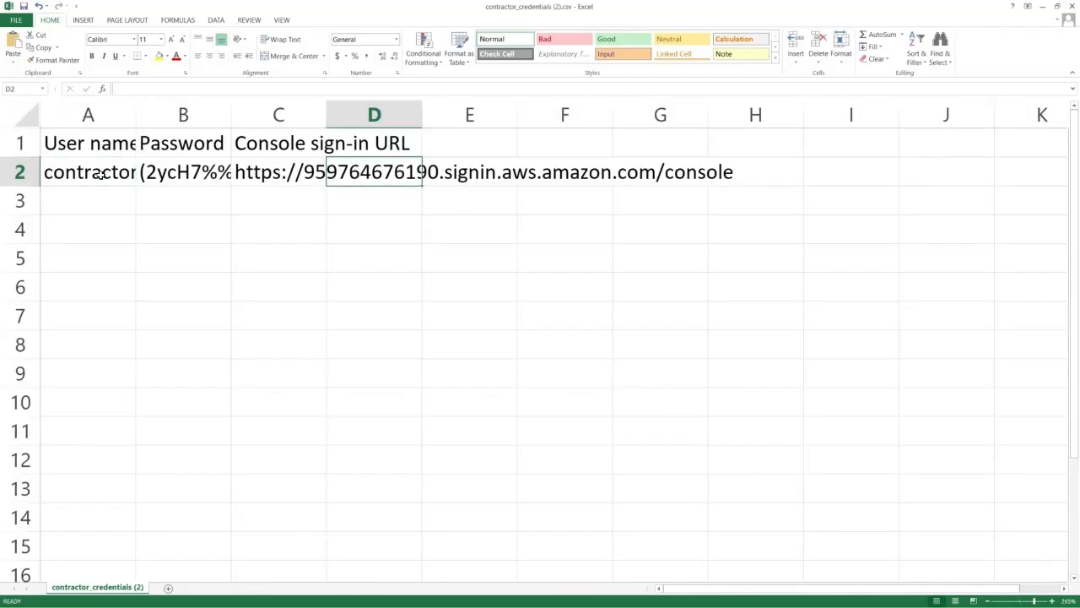
{"action": "key", "text": "Left"}
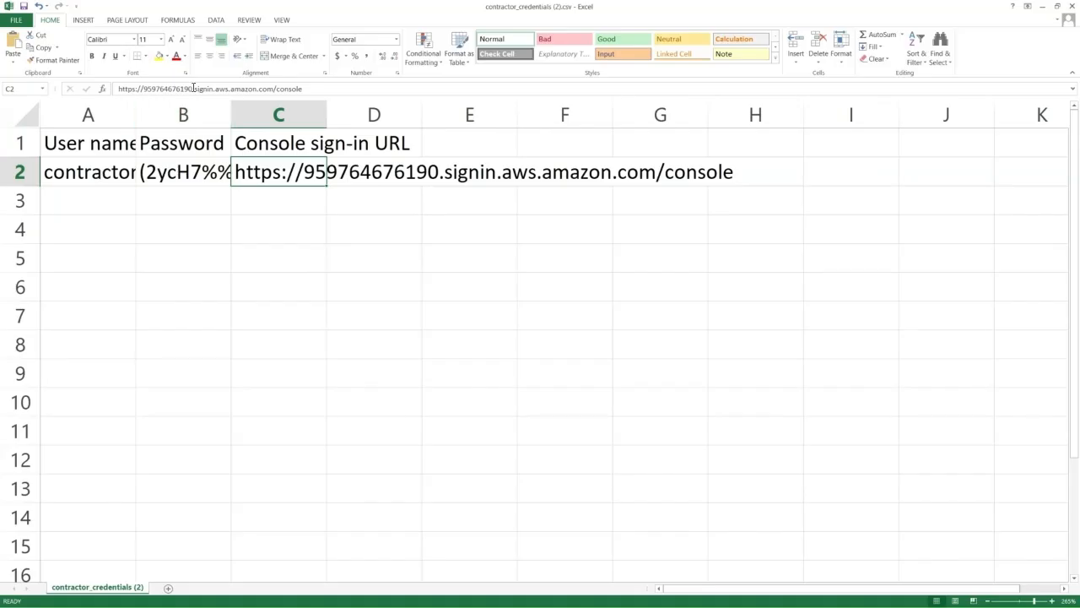
{"action": "left_click_drag", "start_coordinate": [302, 89], "coordinate": [116, 89]}
{"action": "right_click", "coordinate": [135, 92]}
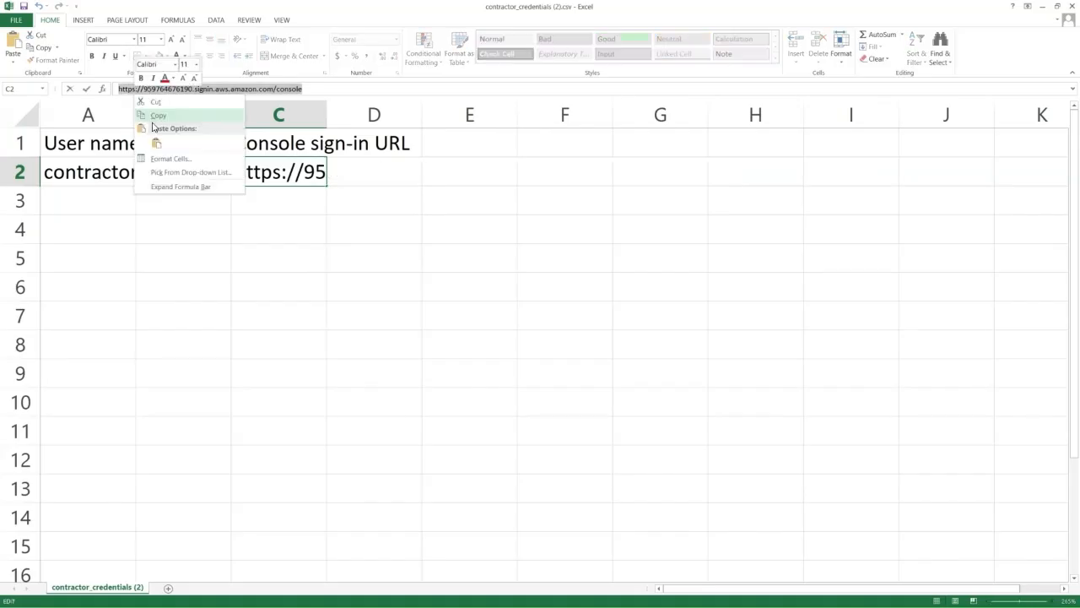
{"action": "left_click", "coordinate": [155, 118]}
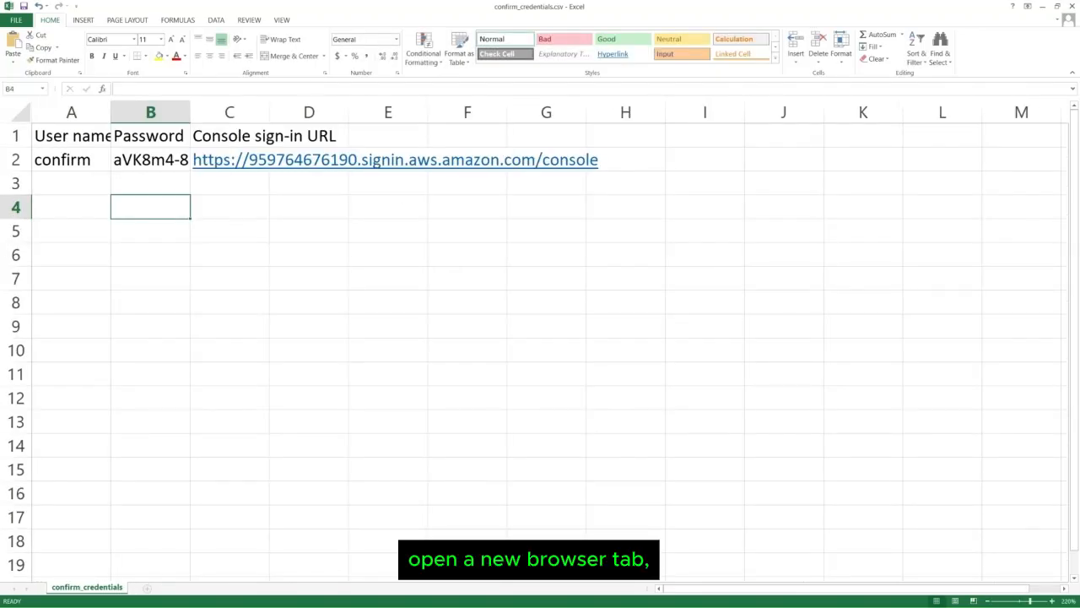
Switch back to the browser and open the copied console sign-in URL in a new tab
{"action": "key", "text": "alt+Tab"}
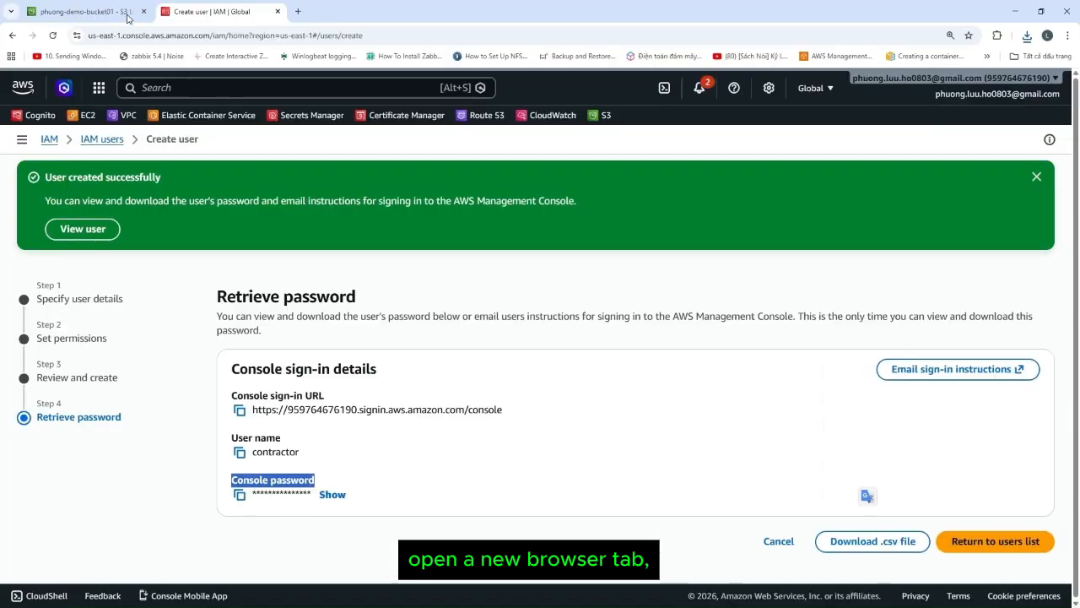
{"action": "left_click", "coordinate": [297, 13]}
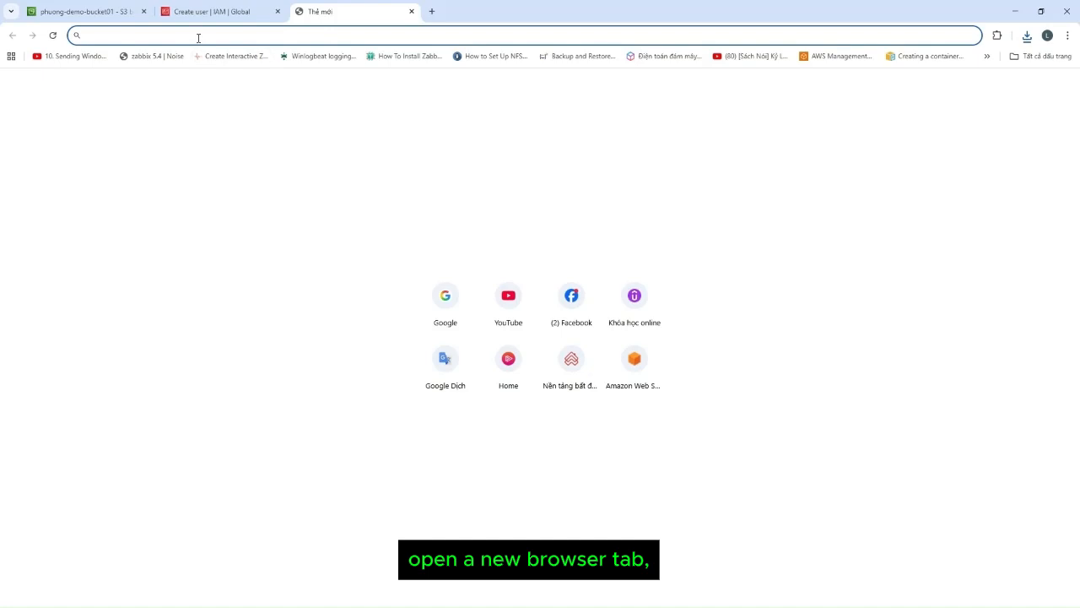
{"action": "key", "text": "ctrl+v"}
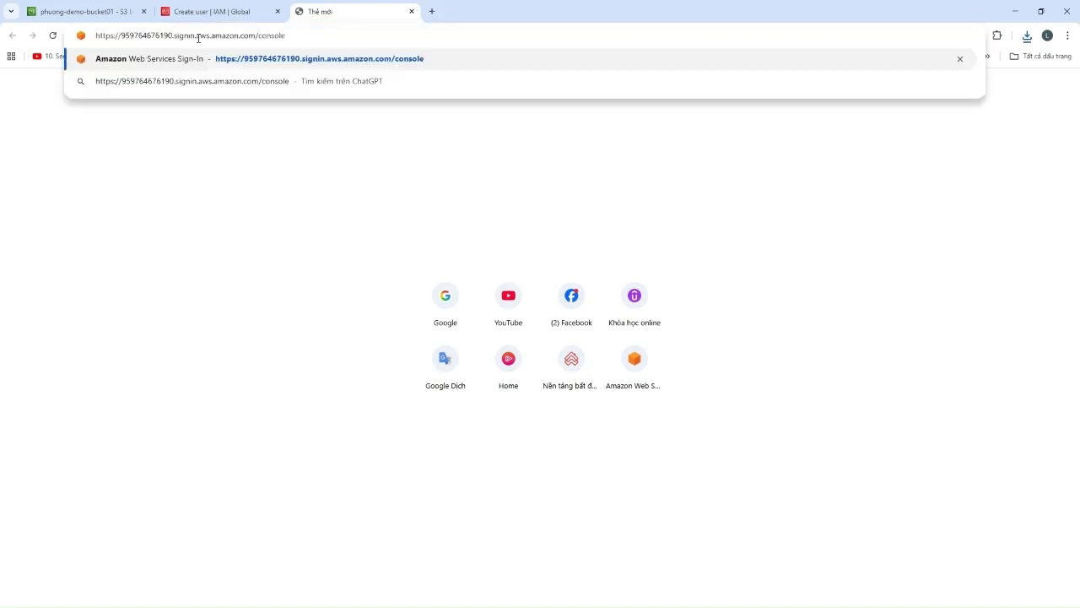
{"action": "key", "text": "Return"}
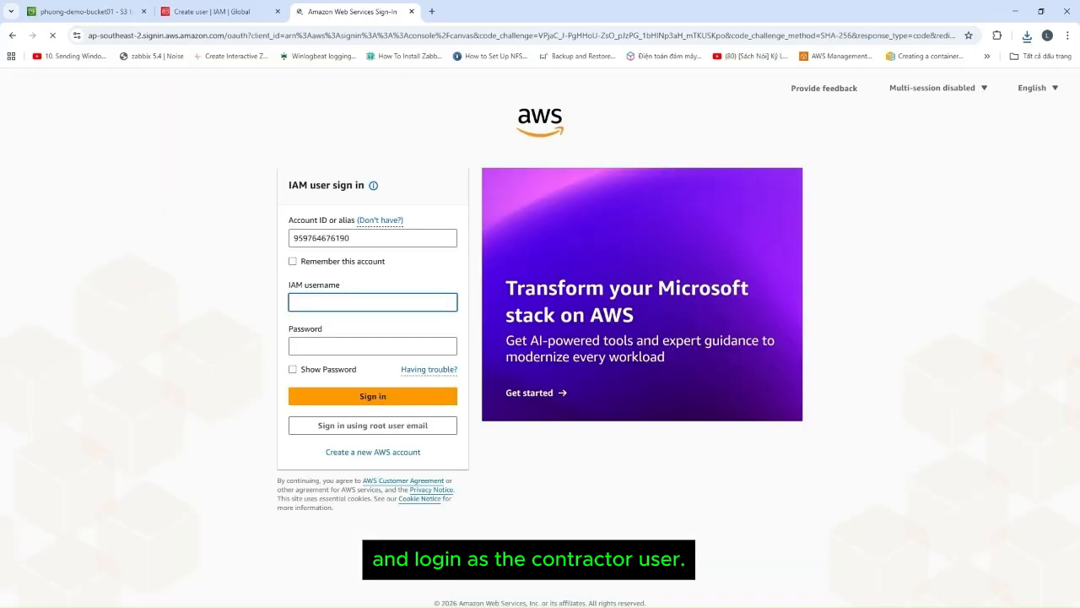
{"action": "left_click", "coordinate": [360, 300]}
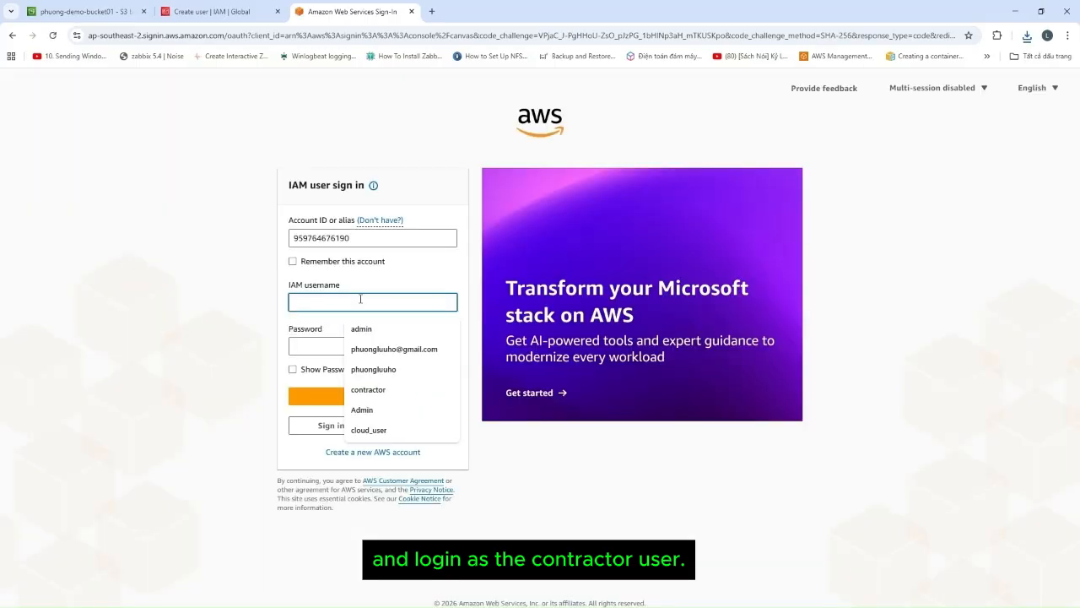
{"action": "key", "text": "ctrl+v"}
{"action": "key", "text": "ctrl+a"}
{"action": "key", "text": "BackSpace"}
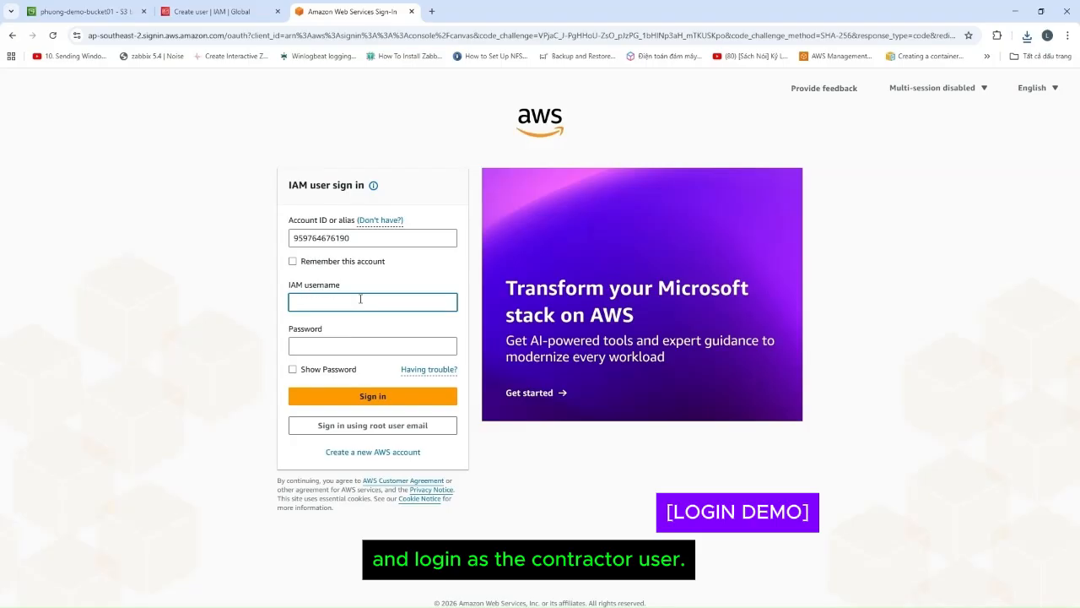
Switch to Excel, copy the user name from cell A2, and paste it into the IAM username field in the browser
{"action": "key", "text": "alt+Tab"}
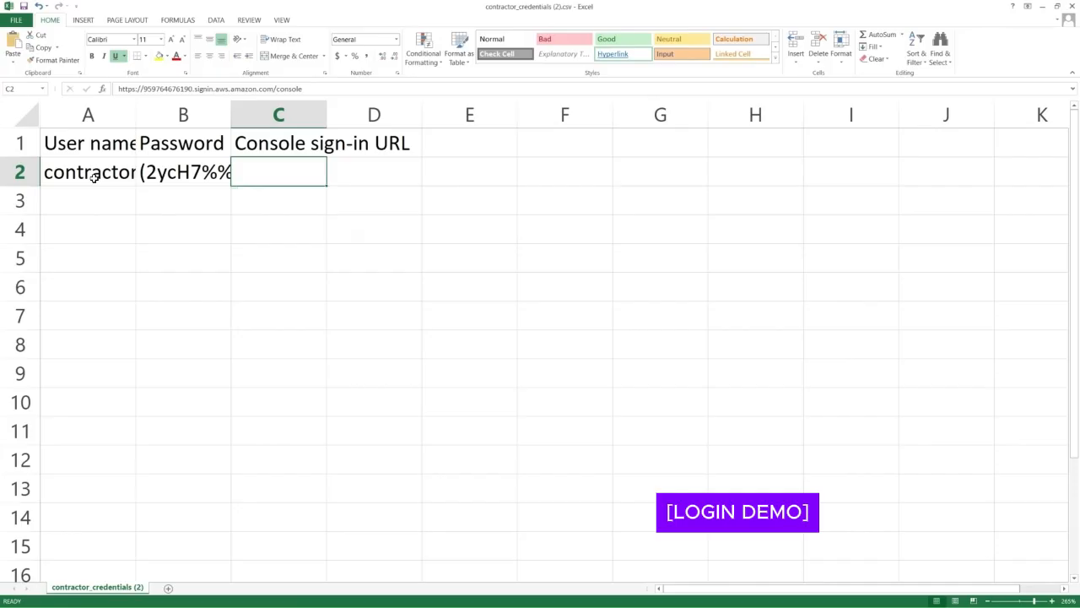
{"action": "left_click", "coordinate": [94, 176]}
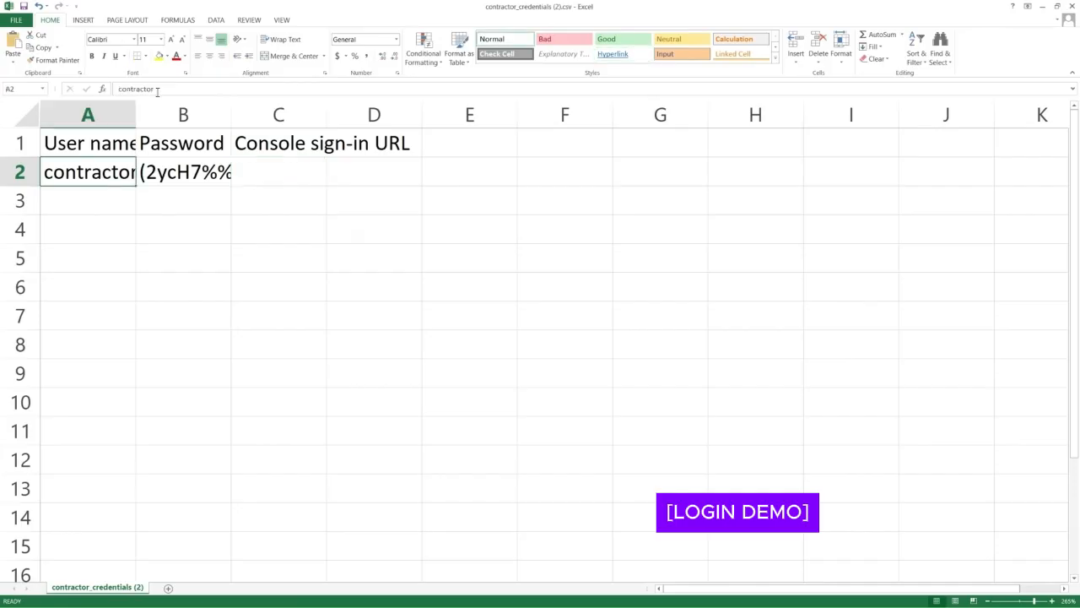
{"action": "left_click_drag", "start_coordinate": [157, 90], "coordinate": [119, 89]}
{"action": "right_click", "coordinate": [121, 89]}
{"action": "left_click", "coordinate": [144, 110]}
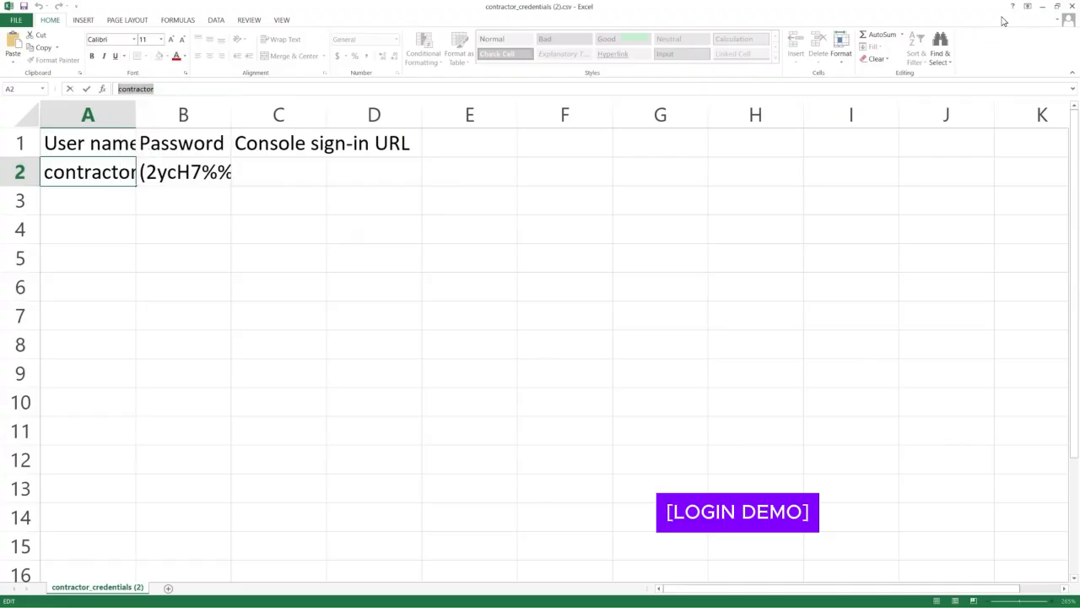
{"action": "key", "text": "alt+Tab"}
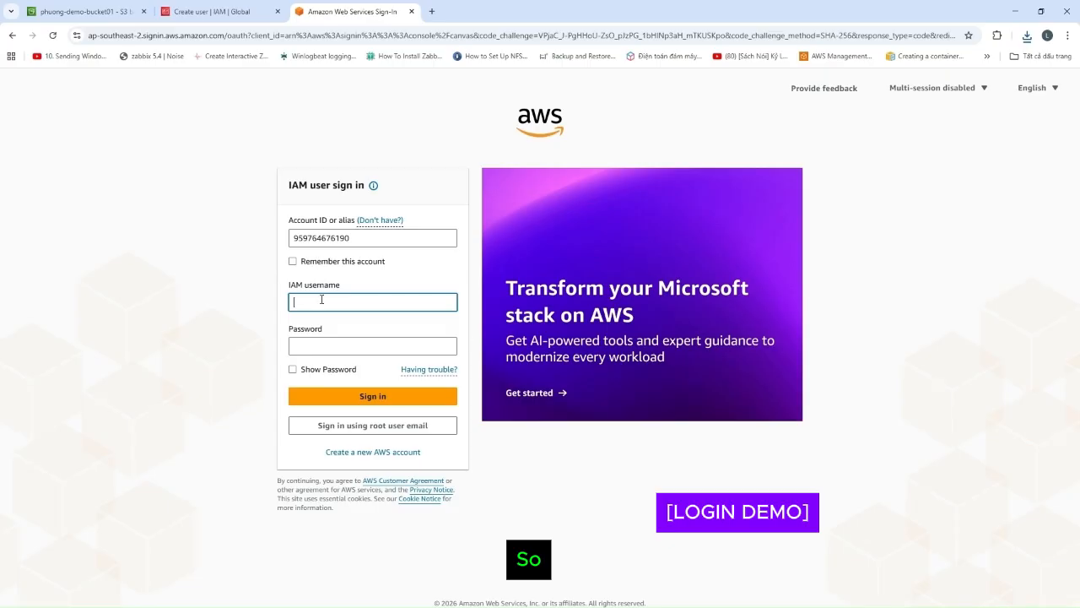
{"action": "key", "text": "ctrl+v"}
Switch to the contractor_credentials (2) file in Excel and copy the console password from cell B2
{"action": "key", "text": "alt+Tab"}
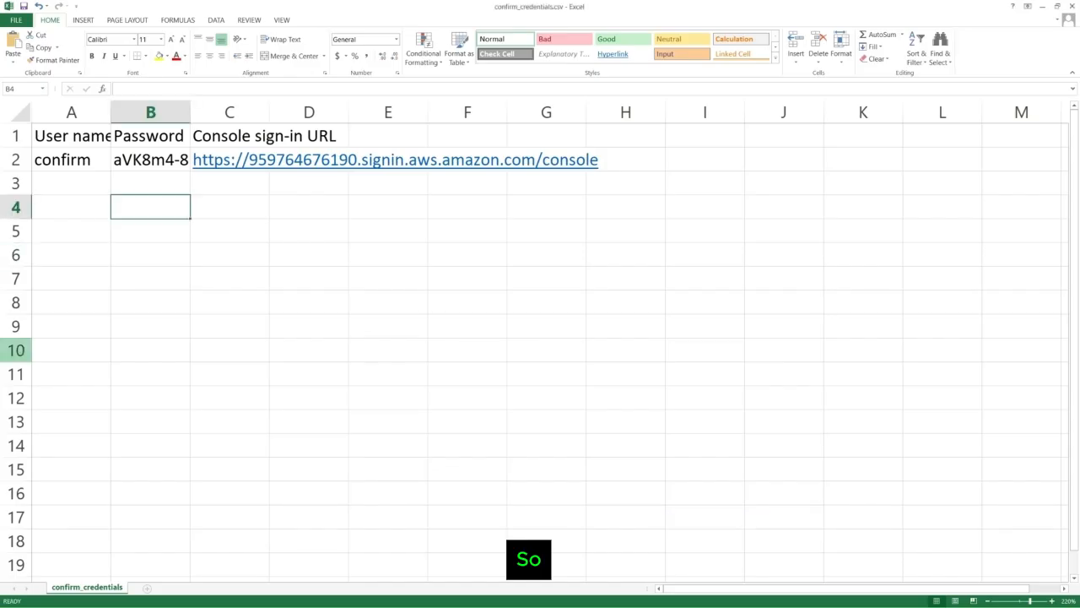
{"action": "key", "text": "alt+Tab"}
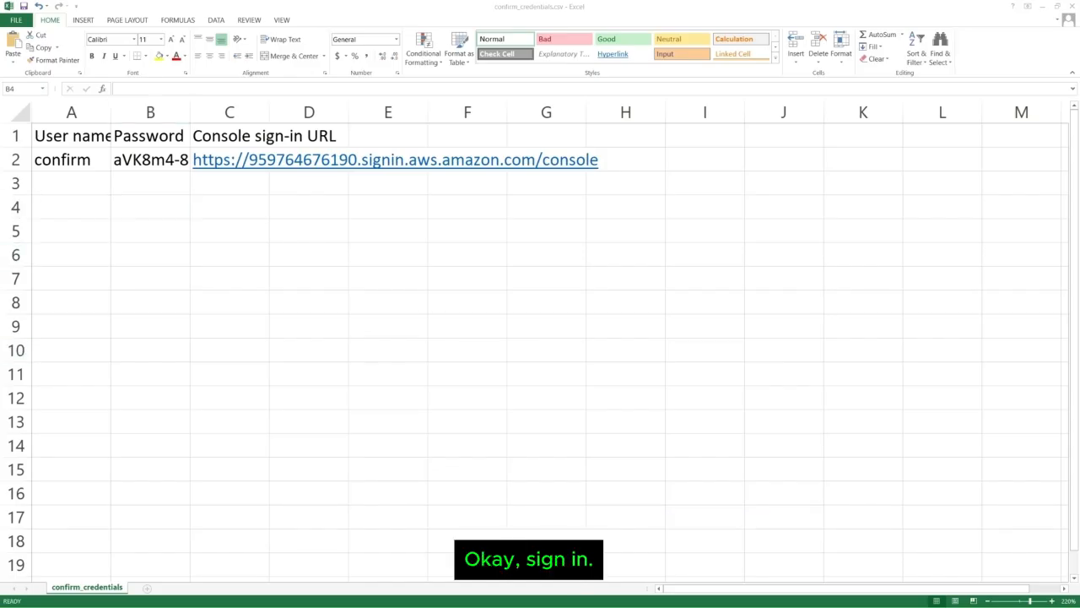
{"action": "key", "text": "alt+Tab"}
{"action": "key", "text": "Down"}
{"action": "key", "text": "Down"}
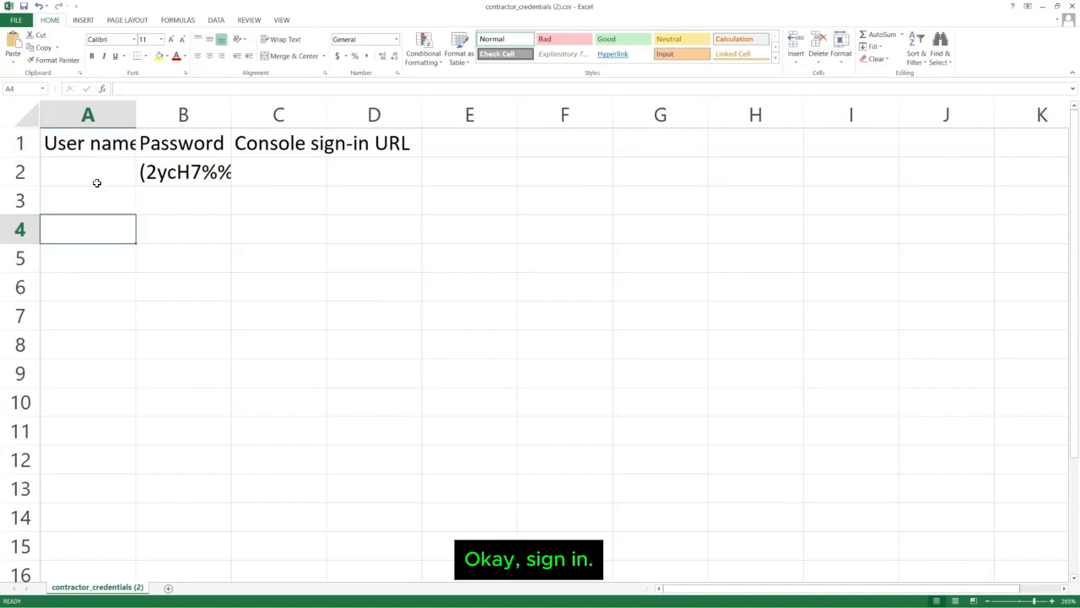
{"action": "left_click", "coordinate": [97, 181]}
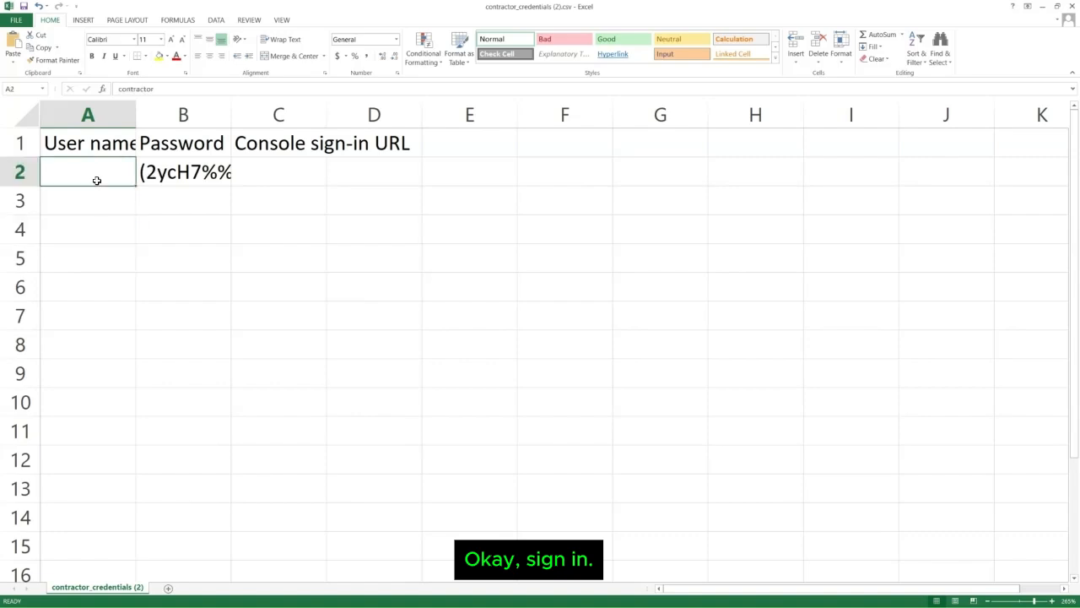
{"action": "left_click", "coordinate": [141, 175]}
{"action": "left_click_drag", "start_coordinate": [155, 91], "coordinate": [128, 90]}
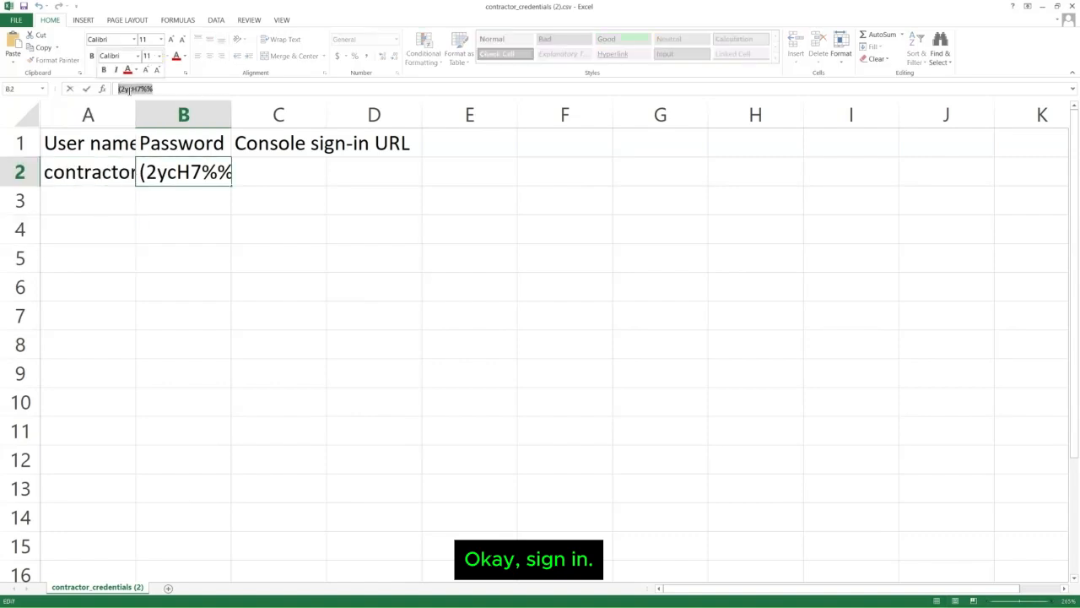
{"action": "left_click", "coordinate": [1044, 8]}
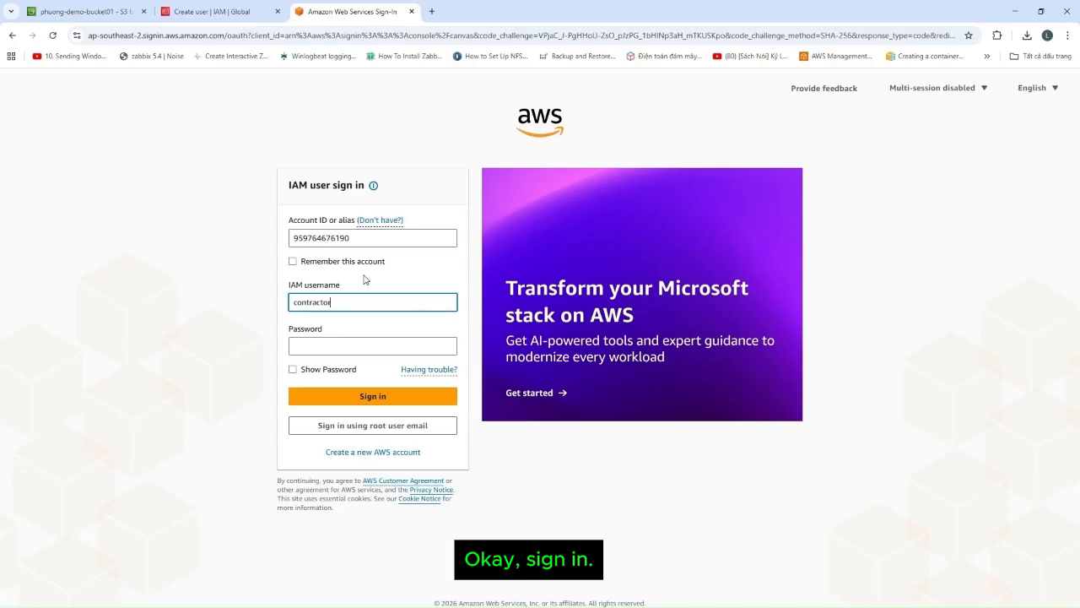
Paste the copied console password into the Password field of the AWS sign-in page and sign in
{"action": "left_click", "coordinate": [347, 344]}
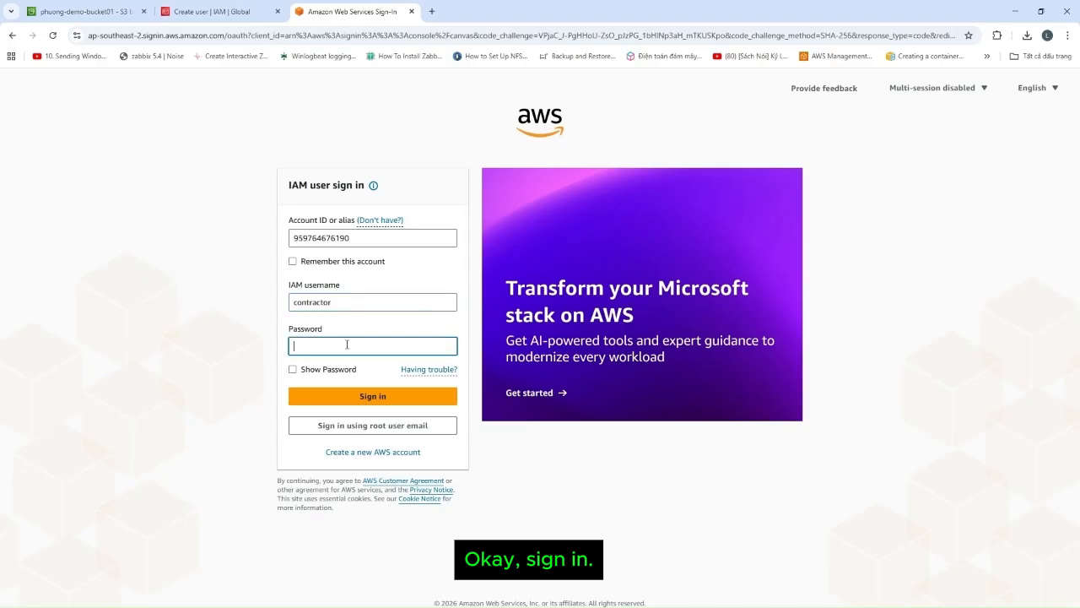
{"action": "key", "text": "ctrl+v"}
{"action": "left_click", "coordinate": [353, 404]}
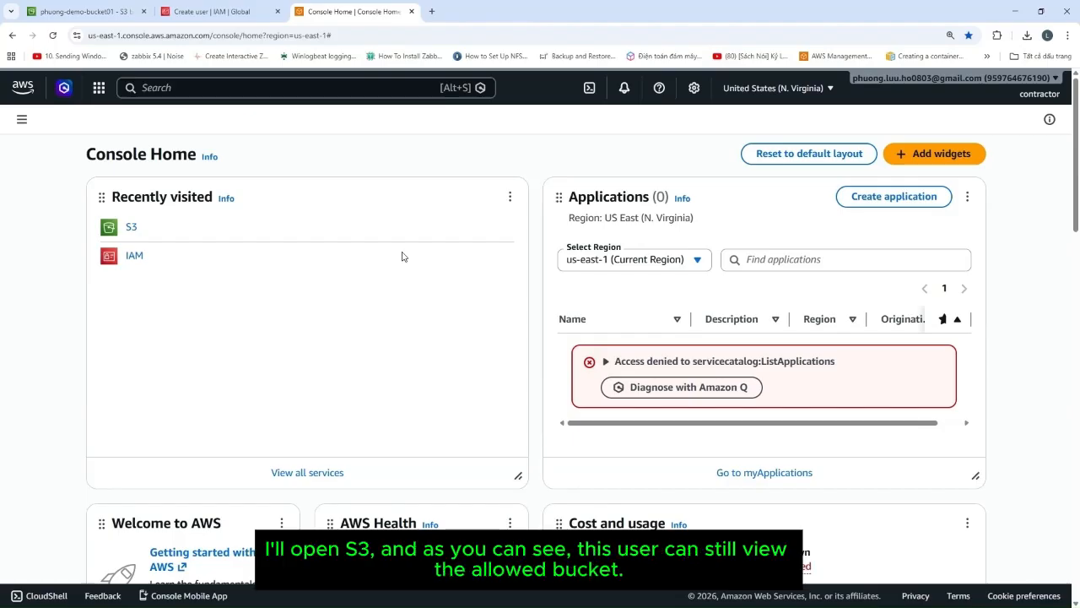
Go to S3, open the demo bucket, and start an upload to it
{"action": "left_click", "coordinate": [131, 226]}
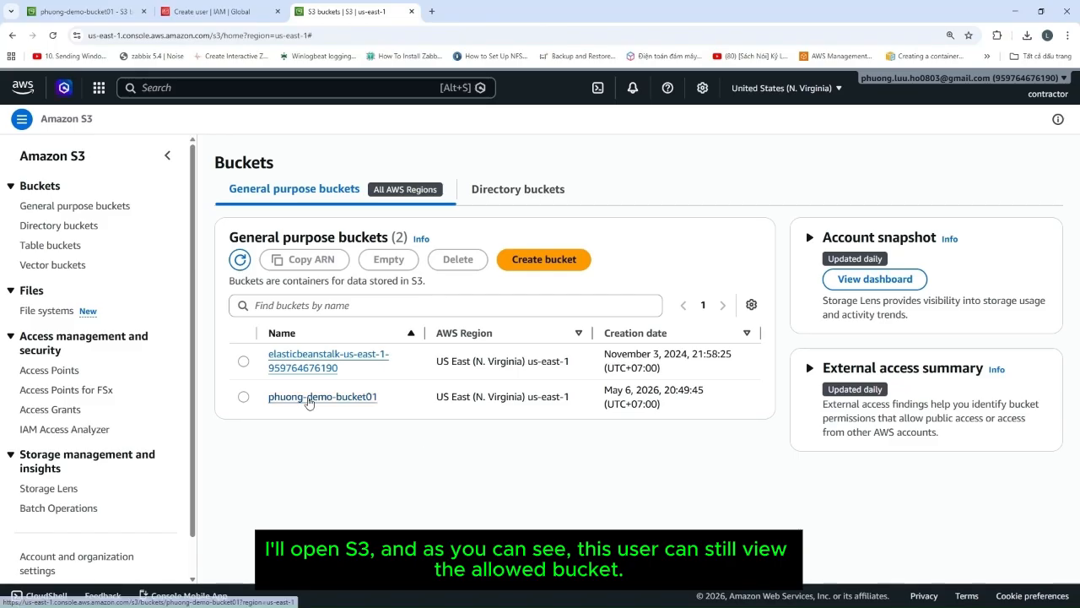
{"action": "left_click", "coordinate": [341, 399]}
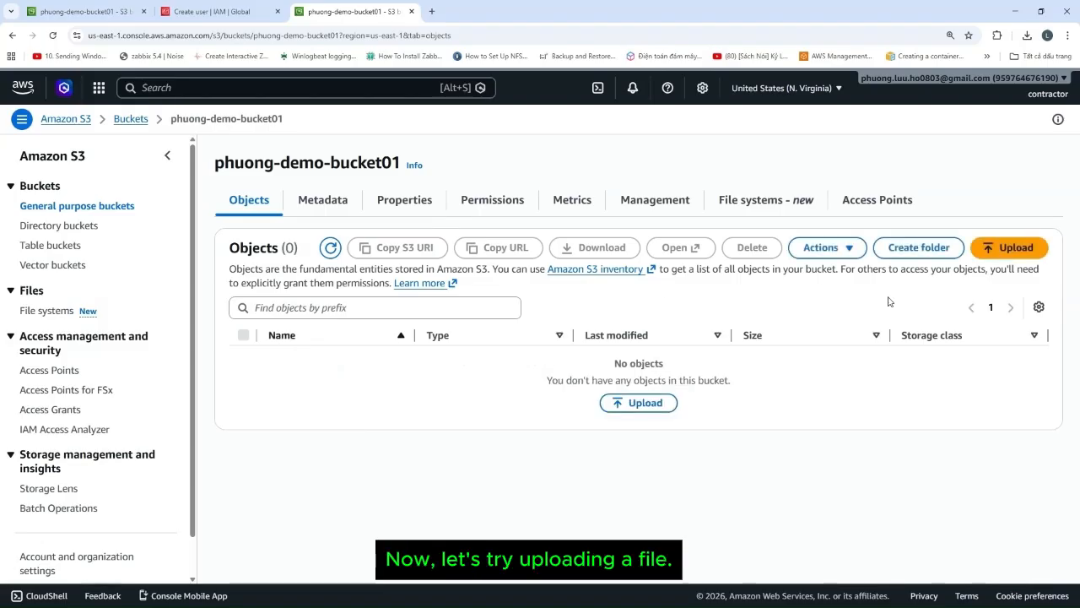
{"action": "left_click", "coordinate": [1009, 247]}
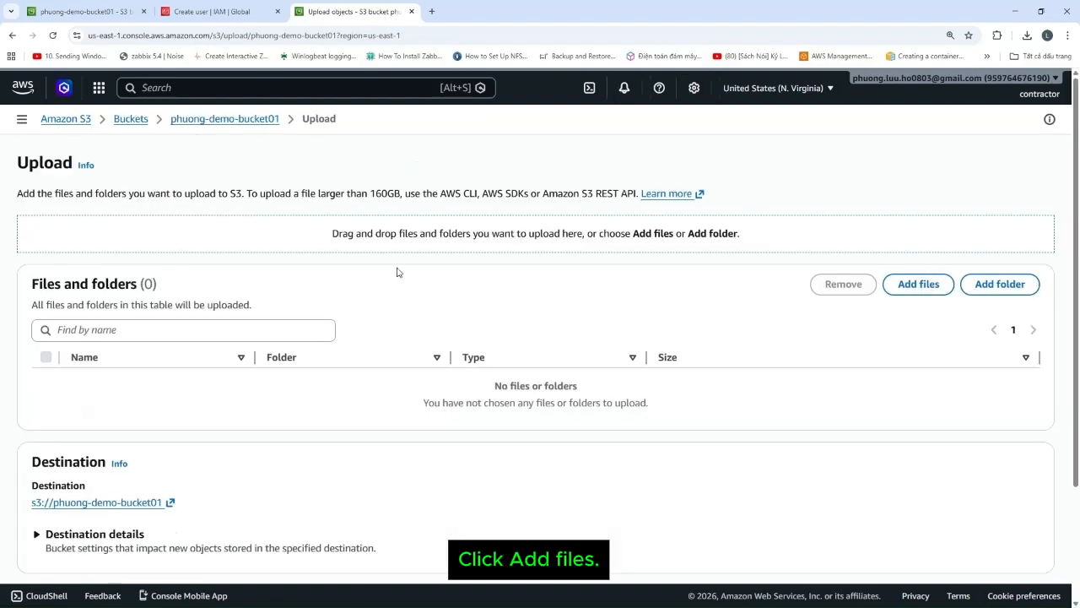
Add Configure Least-Privilege Access using AWS IAM Users and Groups.jpg from the Pictures folder and upload it to the bucket
{"action": "left_click", "coordinate": [917, 287]}
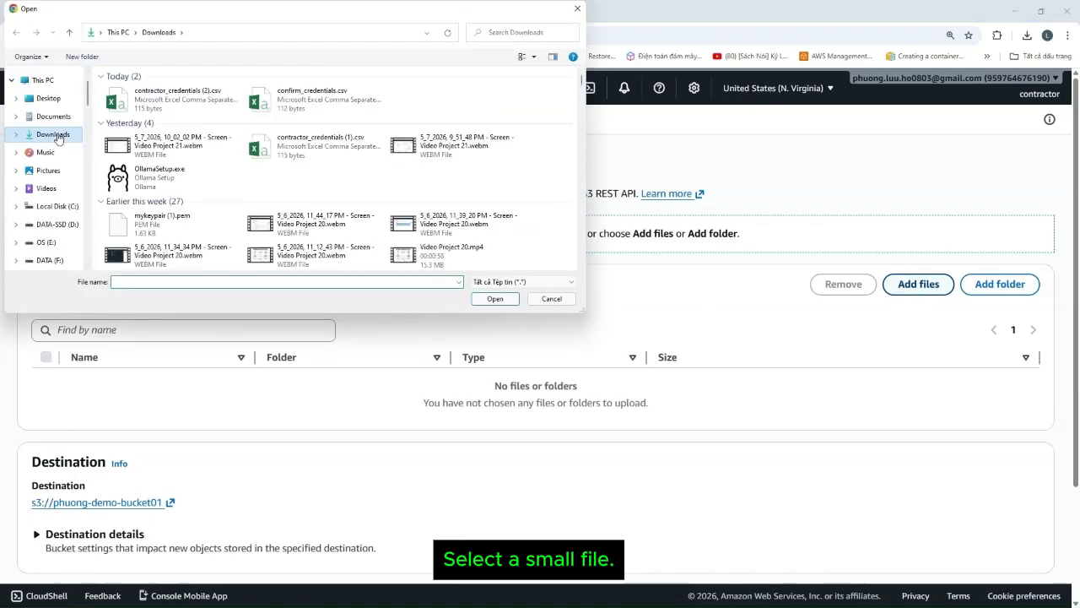
{"action": "left_click", "coordinate": [52, 117]}
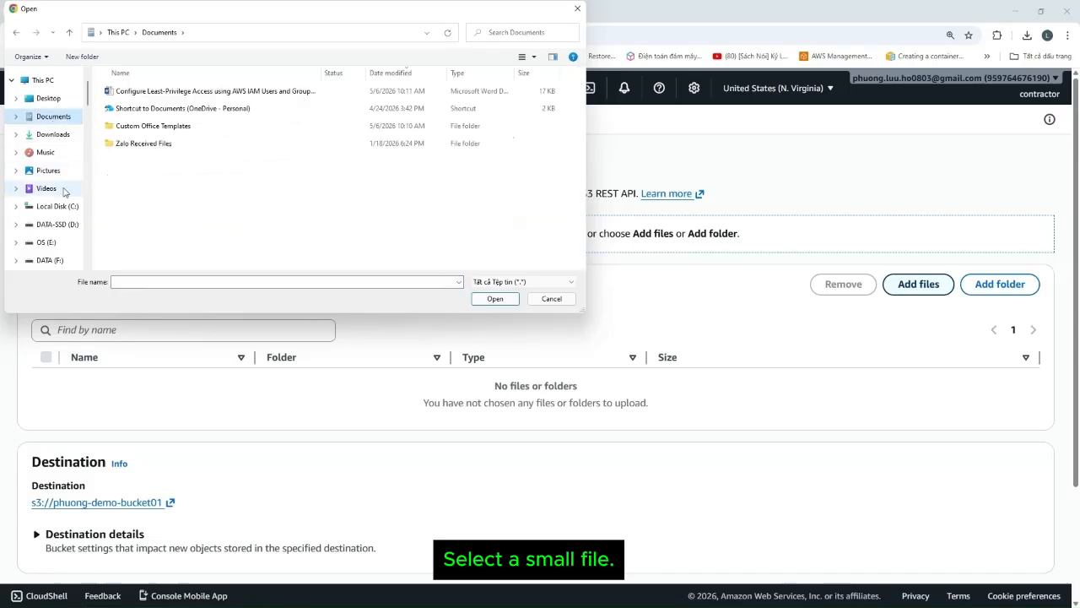
{"action": "left_click", "coordinate": [50, 136]}
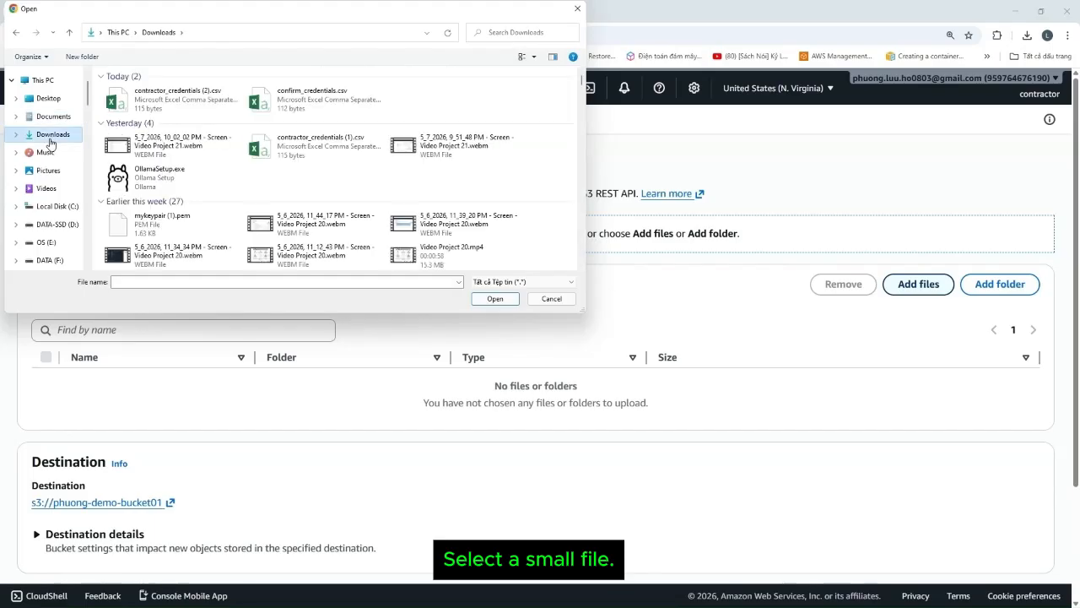
{"action": "left_click", "coordinate": [48, 169]}
{"action": "left_click", "coordinate": [191, 114]}
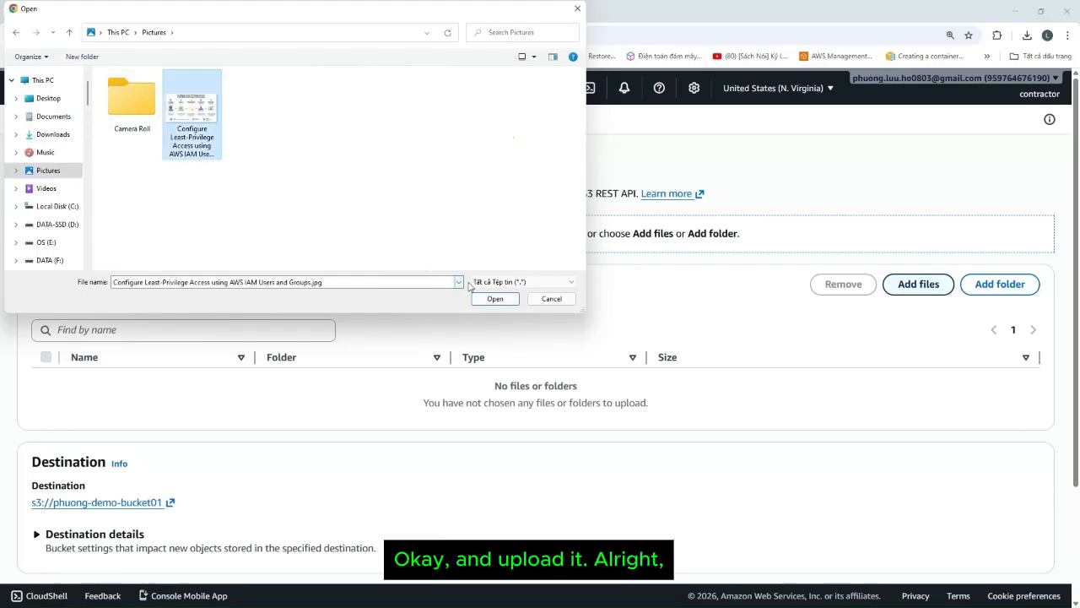
{"action": "left_click", "coordinate": [495, 300]}
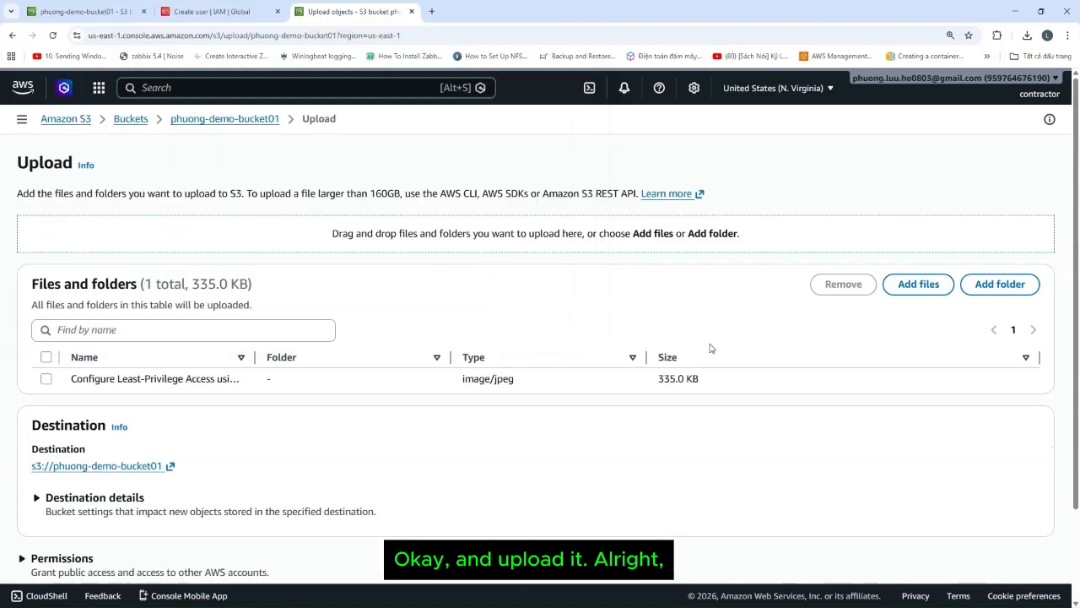
{"action": "scroll", "coordinate": [849, 444], "scroll_direction": "down", "scroll_amount": 2}
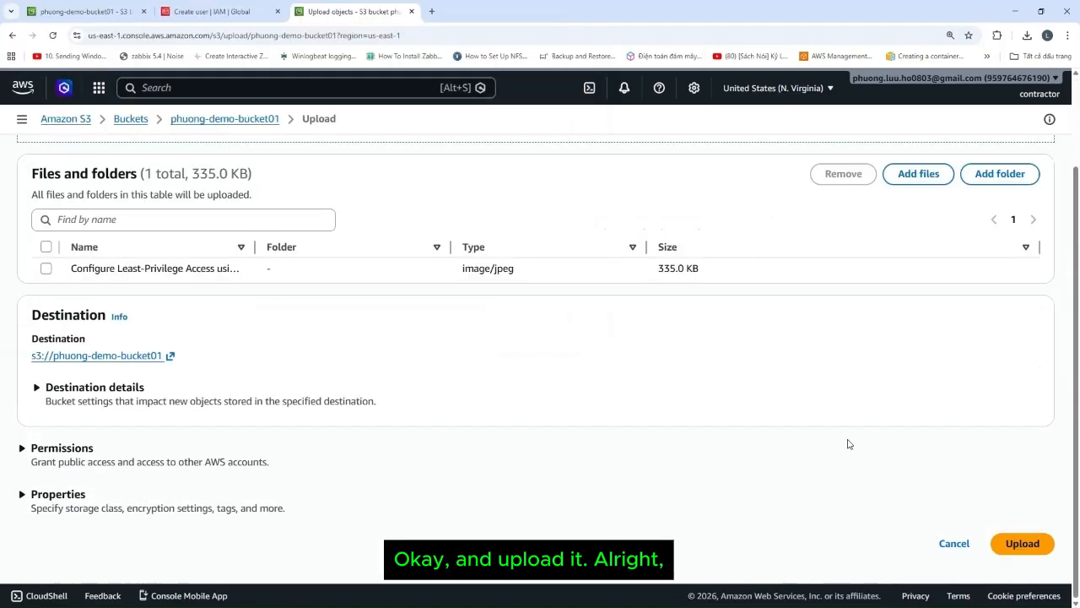
{"action": "left_click", "coordinate": [1037, 549]}
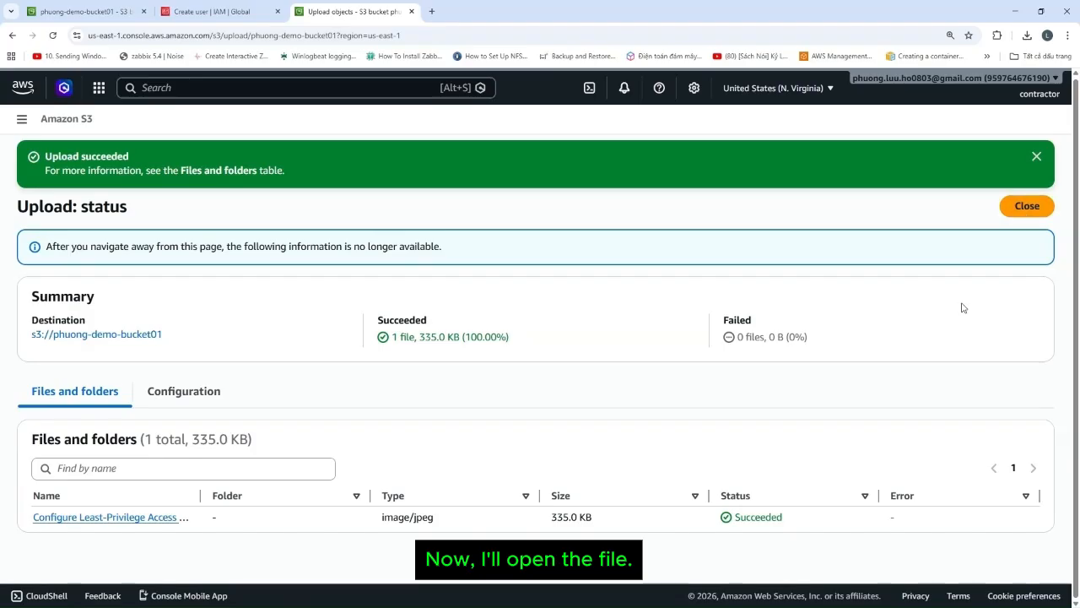
Close the upload status and open the uploaded Configure Least-Privilege Access using AWS IAM Users and Groups.jpg for viewing
{"action": "left_click", "coordinate": [1019, 210]}
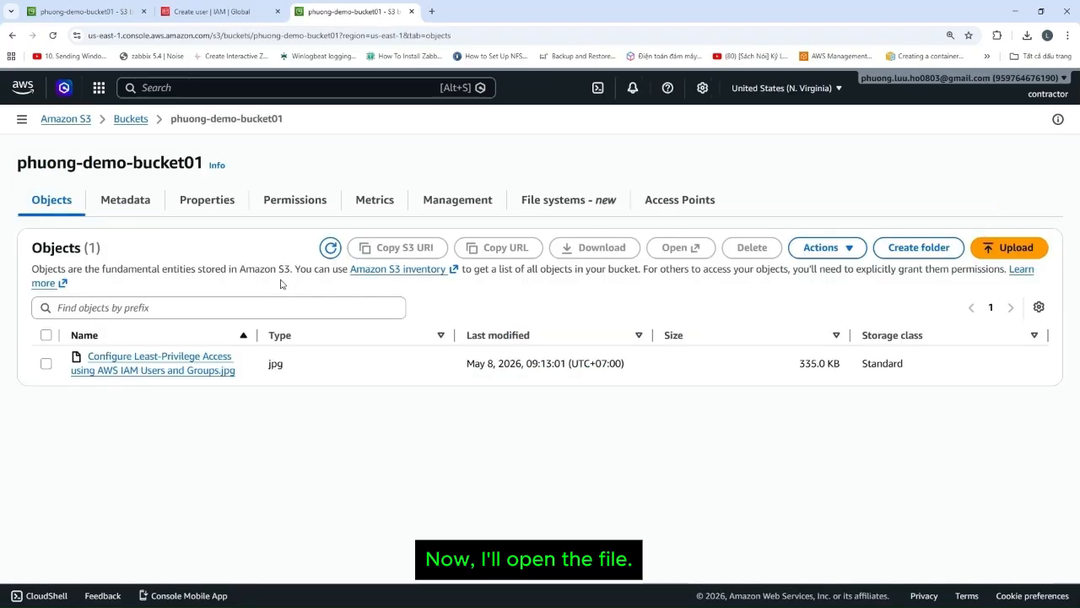
{"action": "left_click", "coordinate": [200, 366]}
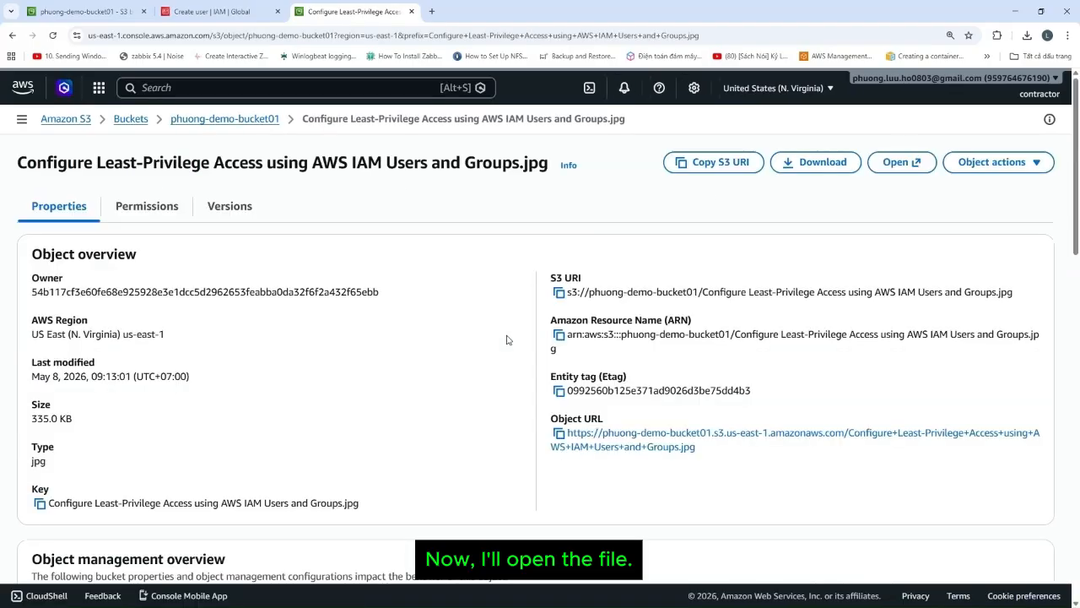
{"action": "left_click", "coordinate": [896, 165]}
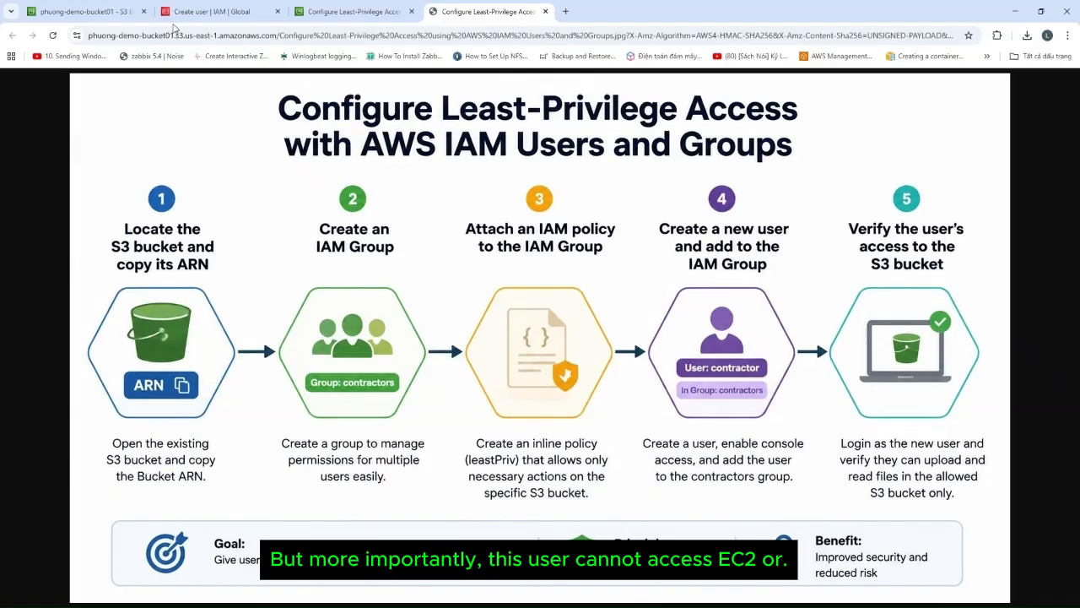
Return to the contractor's S3 console tab, search the services for EC2, and open the EC2 console
{"action": "left_click", "coordinate": [233, 12]}
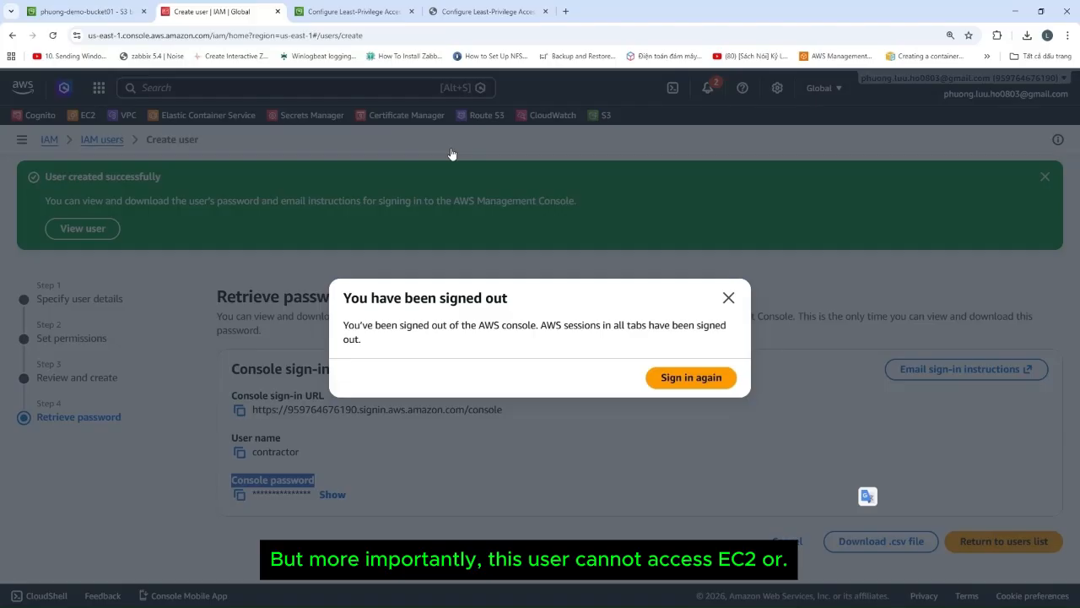
{"action": "left_click", "coordinate": [377, 12]}
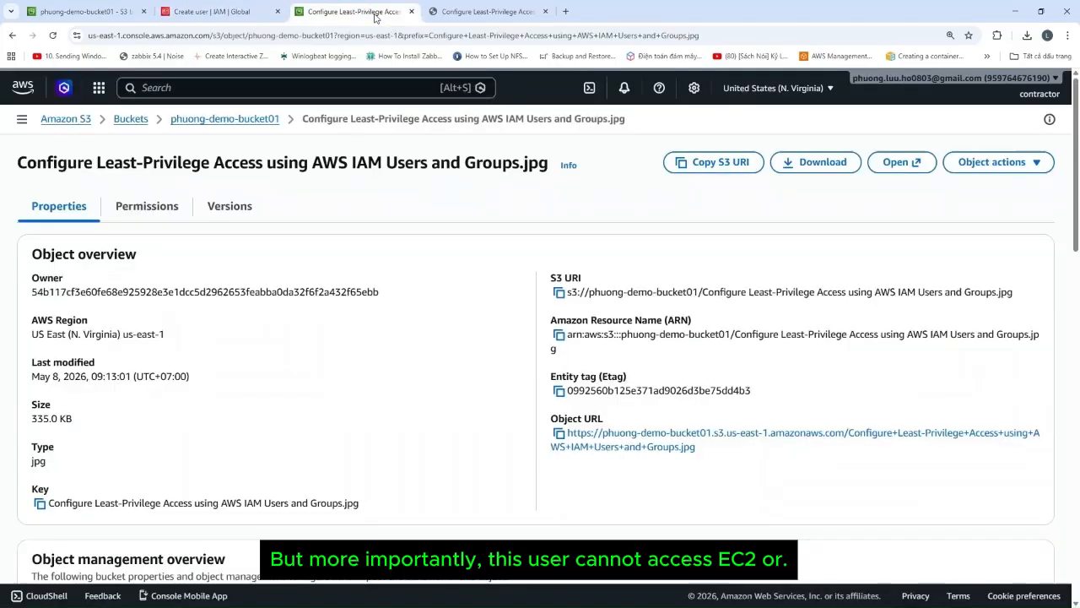
{"action": "left_click", "coordinate": [187, 88]}
{"action": "type", "text": "e"}
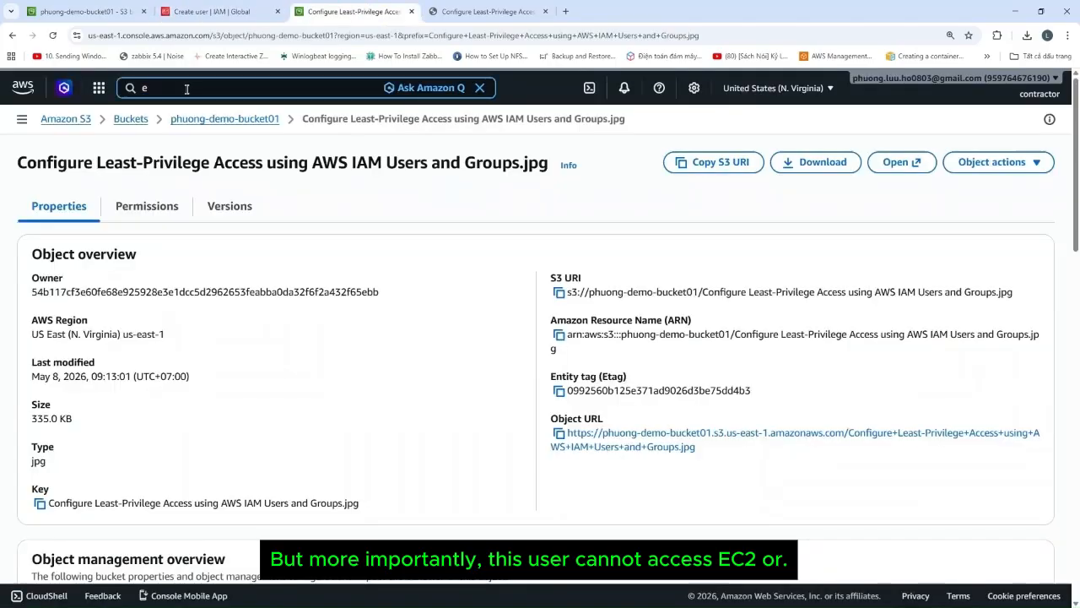
{"action": "type", "text": "c2"}
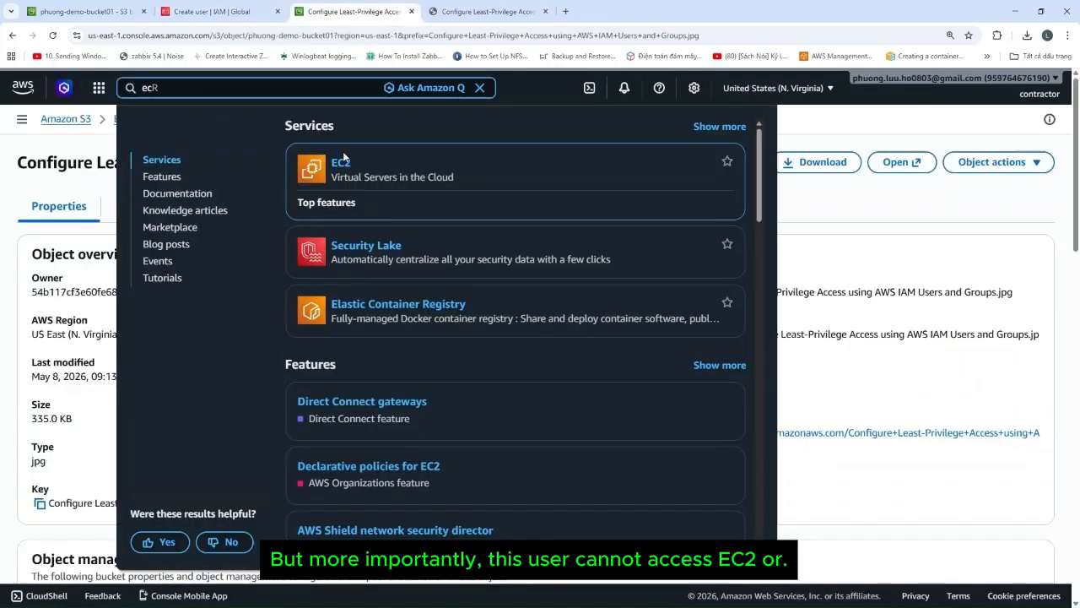
{"action": "left_click", "coordinate": [341, 162]}
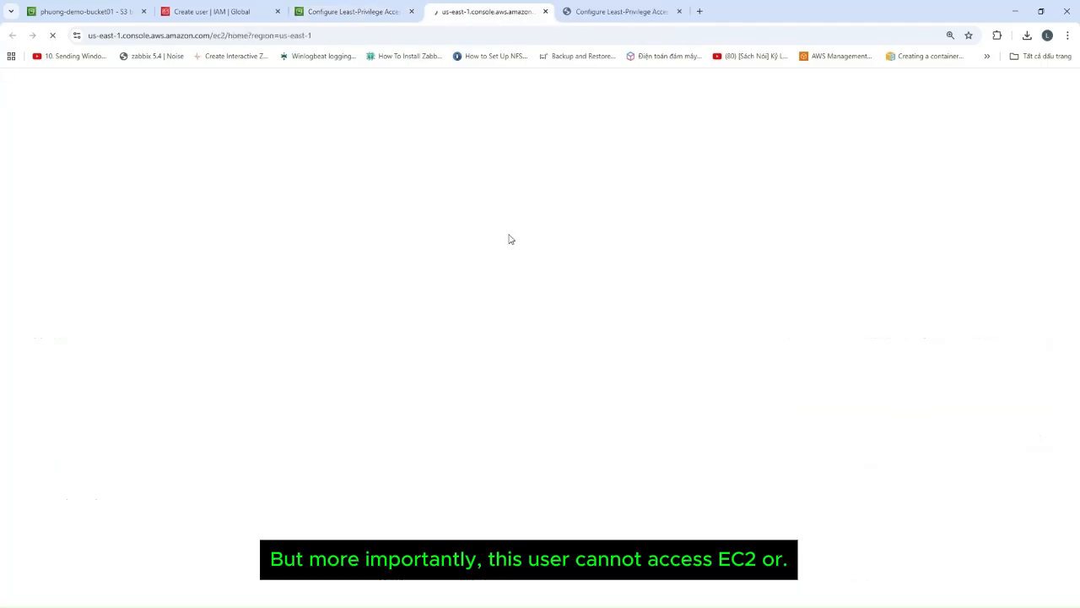